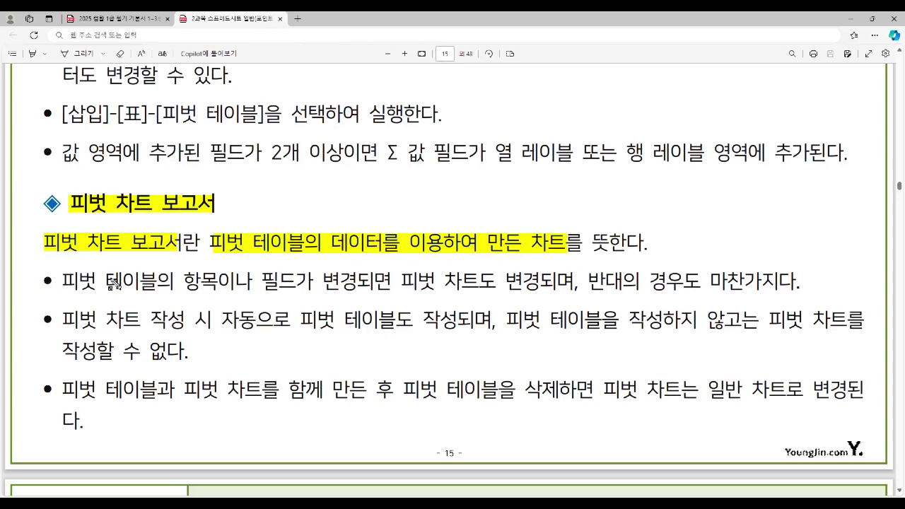
Highlight the first two pivot chart bullets, boxing the automatic pivot table creation clause and the word 없다.
left_click_drag(67, 282, 345, 287)
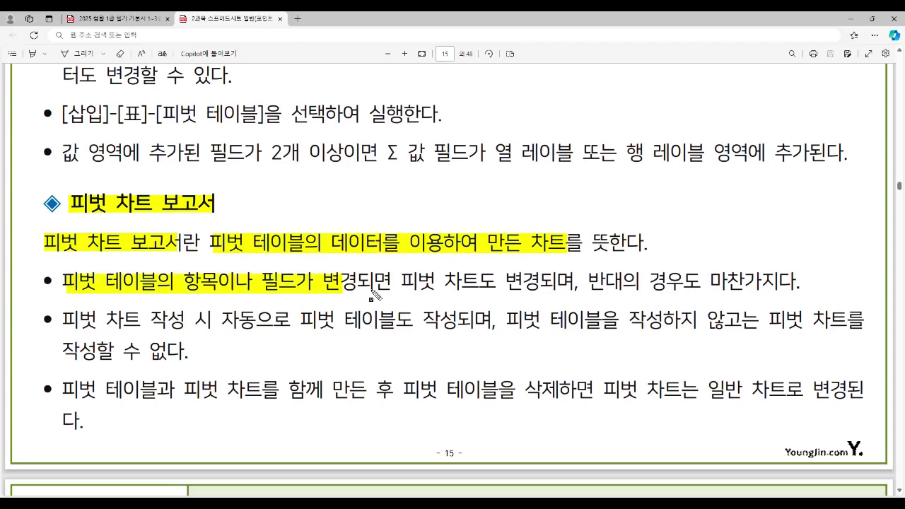
left_click_drag(403, 281, 540, 289)
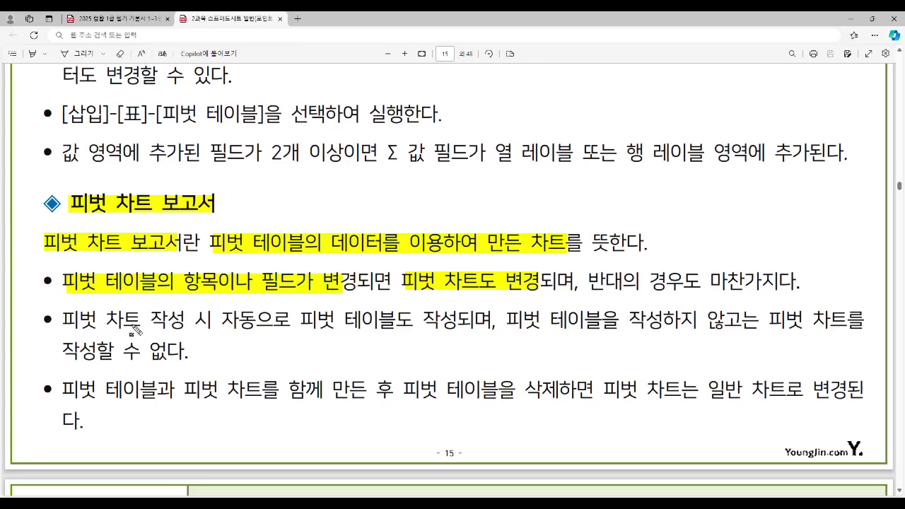
left_click_drag(222, 327, 464, 338)
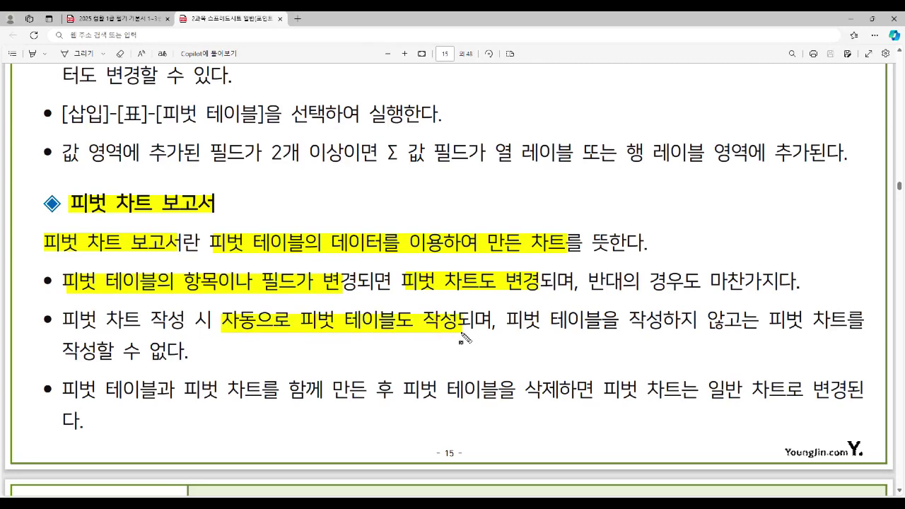
mouse_move(60, 311)
left_mouse_down()
mouse_move(455, 343)
mouse_move(491, 332)
left_mouse_up()
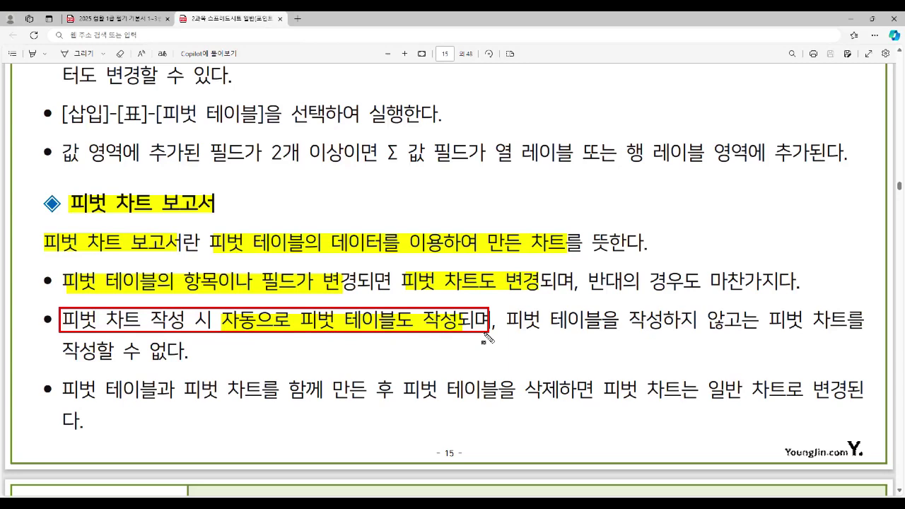
left_click_drag(506, 323, 860, 334)
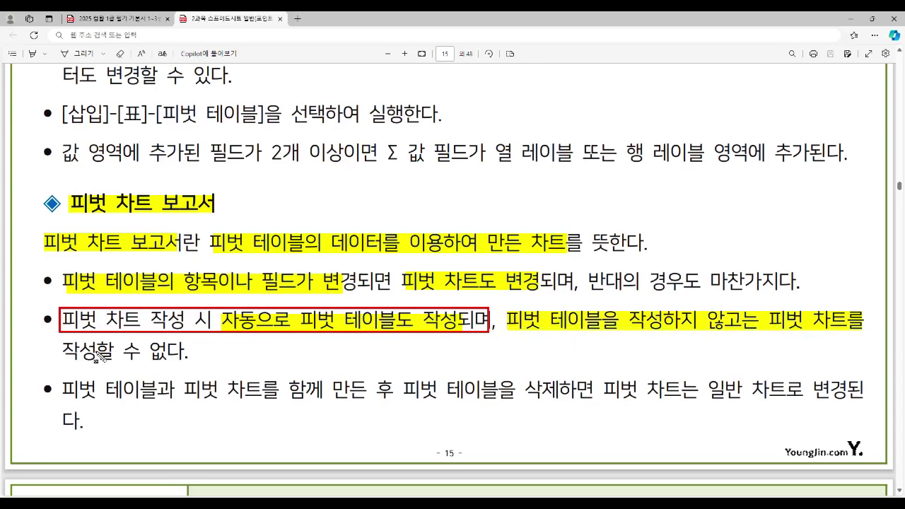
left_click_drag(59, 349, 186, 364)
mouse_move(147, 339)
left_mouse_down()
mouse_move(170, 361)
mouse_move(193, 364)
left_mouse_up()
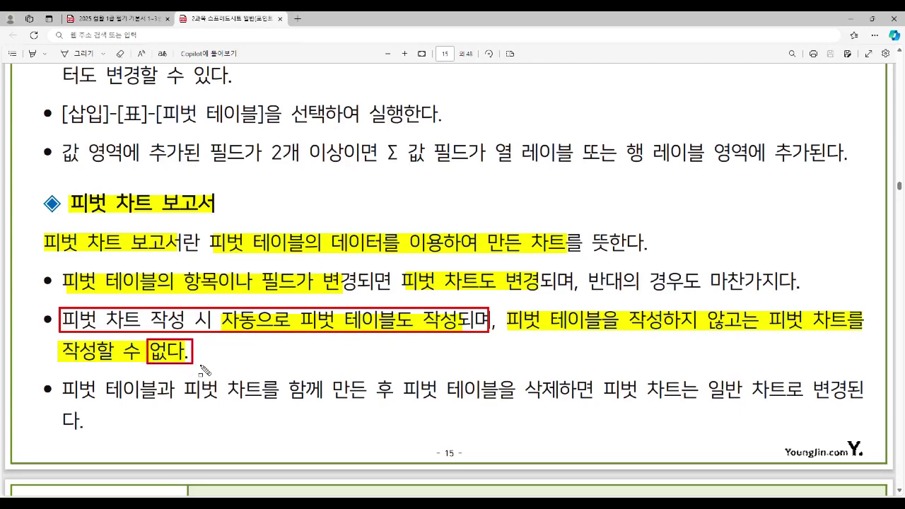
Box the third pivot chart bullet, highlight its key phrases, and frame the clause about changing to a 일반 차트.
mouse_move(36, 374)
left_mouse_down()
mouse_move(500, 432)
mouse_move(867, 433)
left_mouse_up()
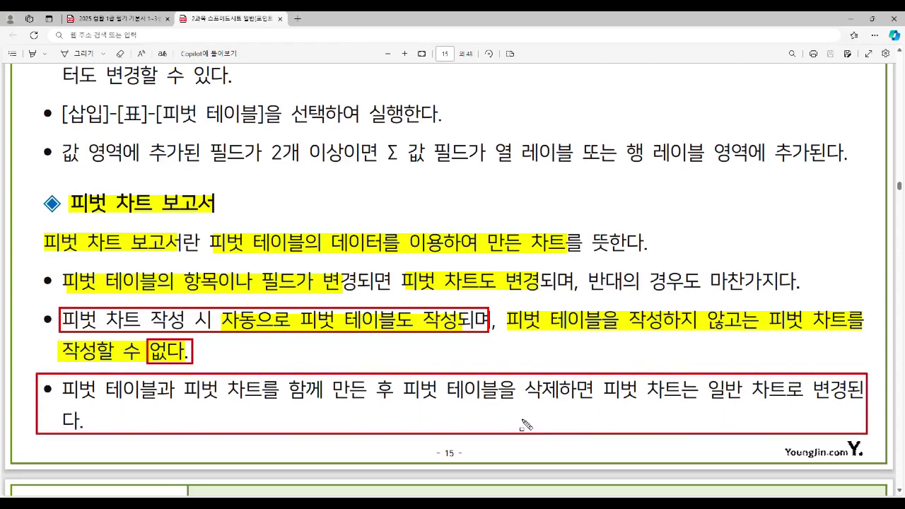
left_click_drag(62, 390, 267, 401)
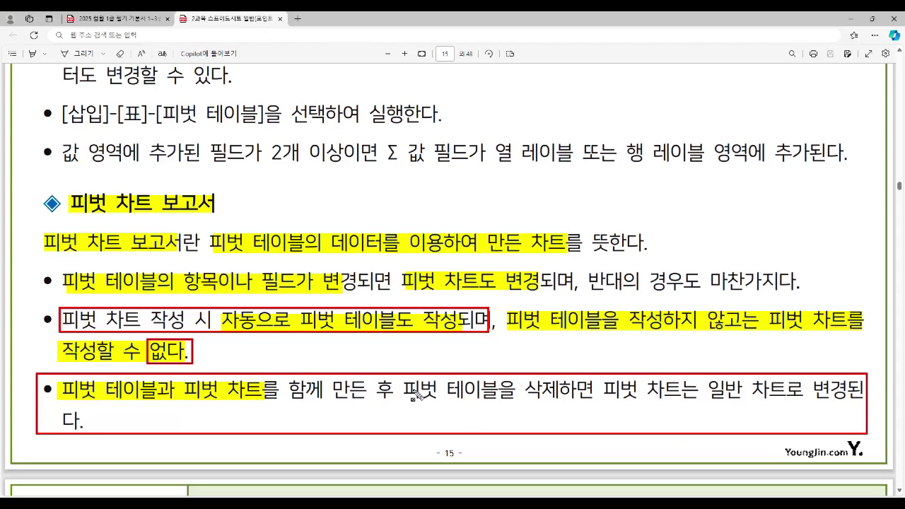
left_click_drag(403, 389, 563, 402)
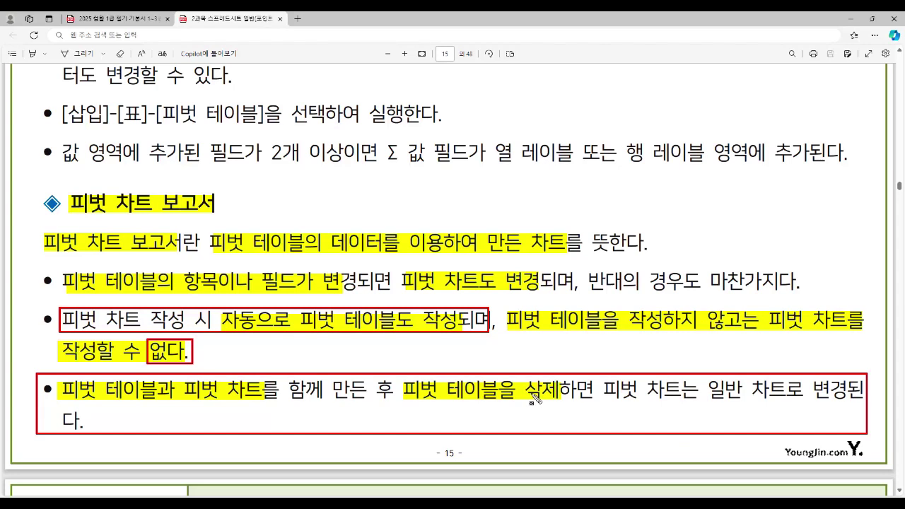
left_click_drag(706, 390, 791, 403)
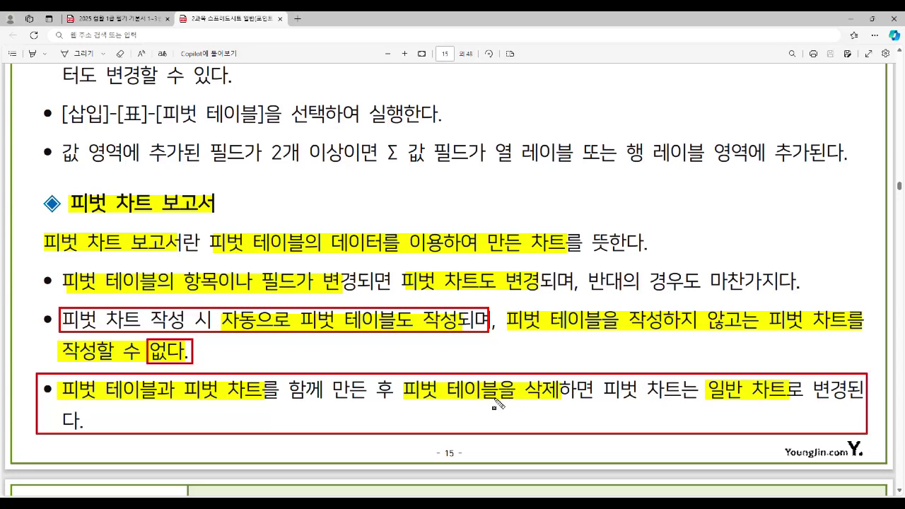
left_click_drag(606, 392, 683, 401)
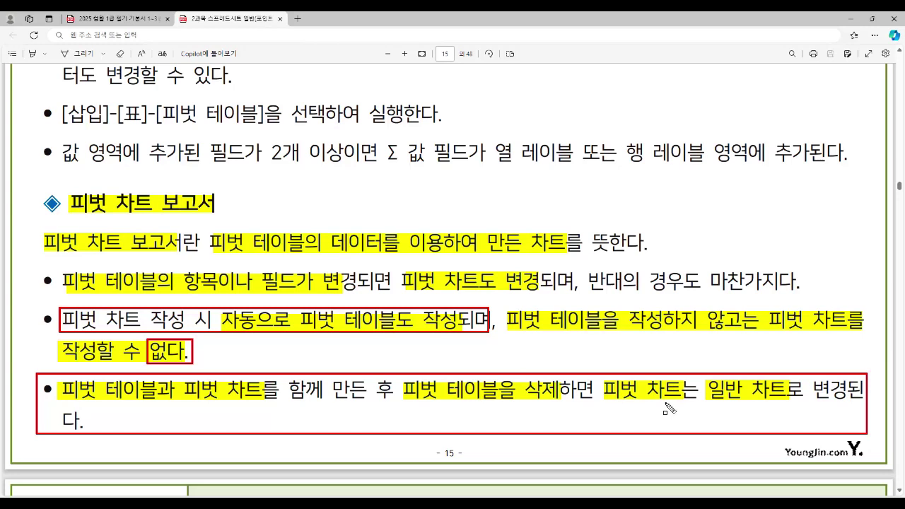
left_click_drag(600, 380, 849, 407)
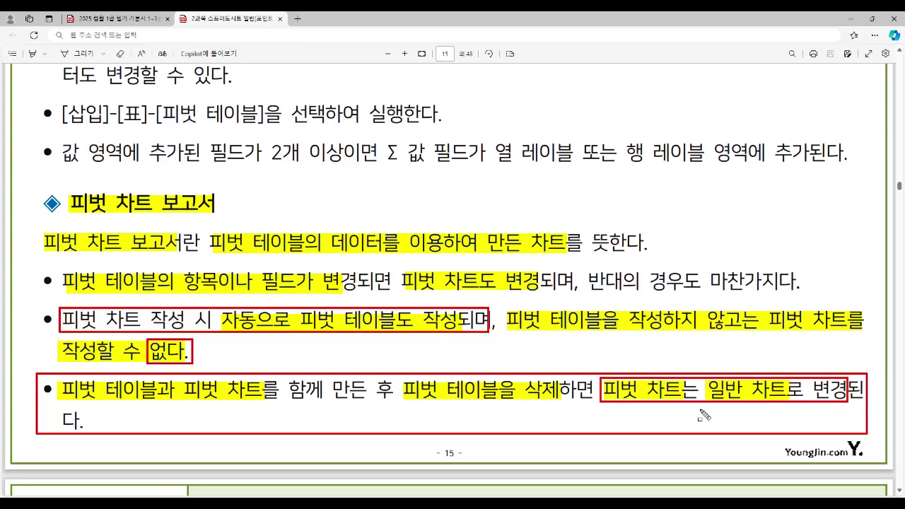
Switch to Excel and start a PivotTable from the data range A1:C5 on Sheet19.
key("alt+Tab")
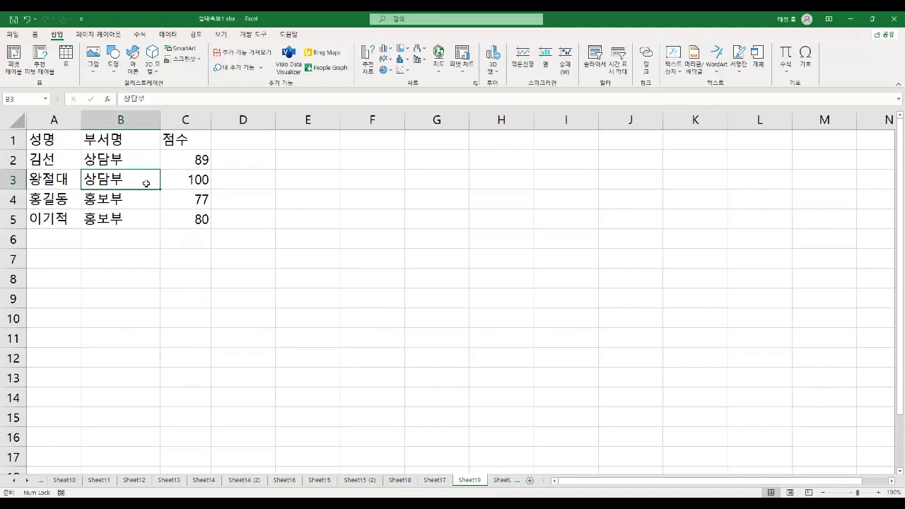
left_click(16, 65)
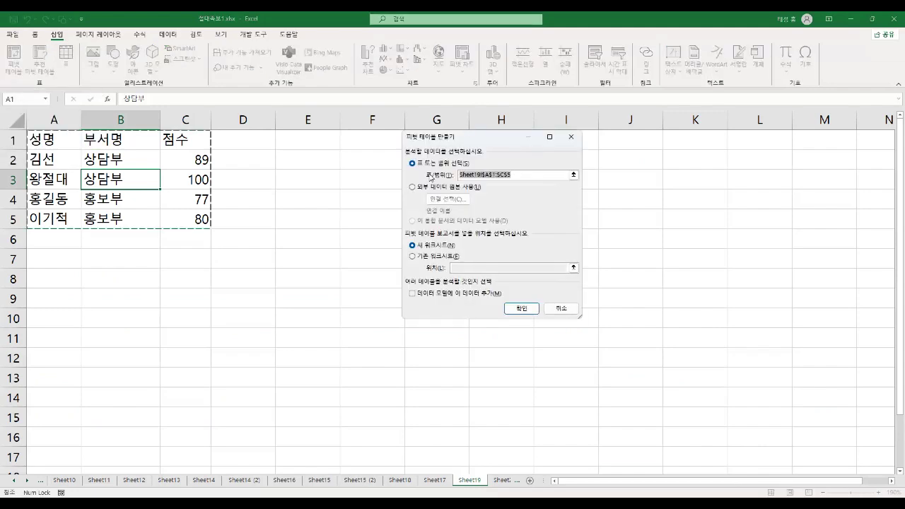
left_click_drag(479, 143, 344, 175)
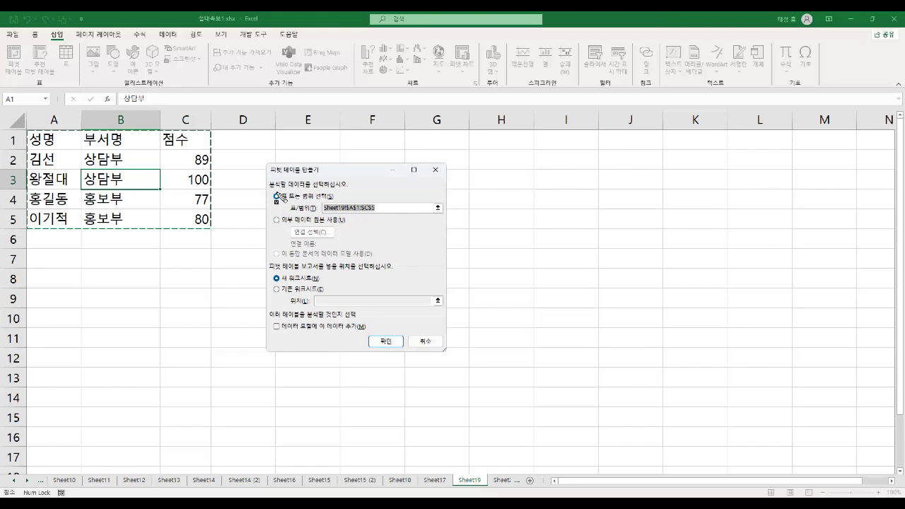
Mark the data source choices and the report location options in the PivotTable creation dialog, then clear the marks.
left_click_drag(275, 196, 341, 196)
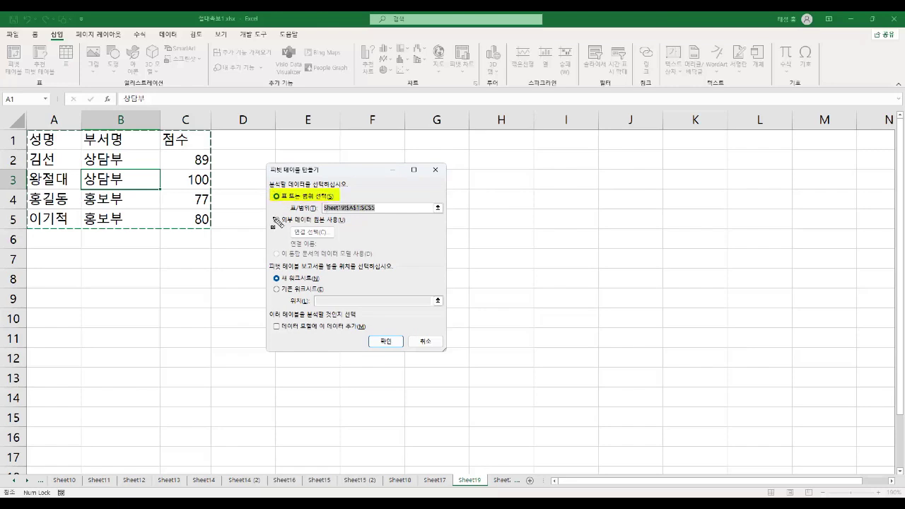
left_click_drag(273, 219, 348, 220)
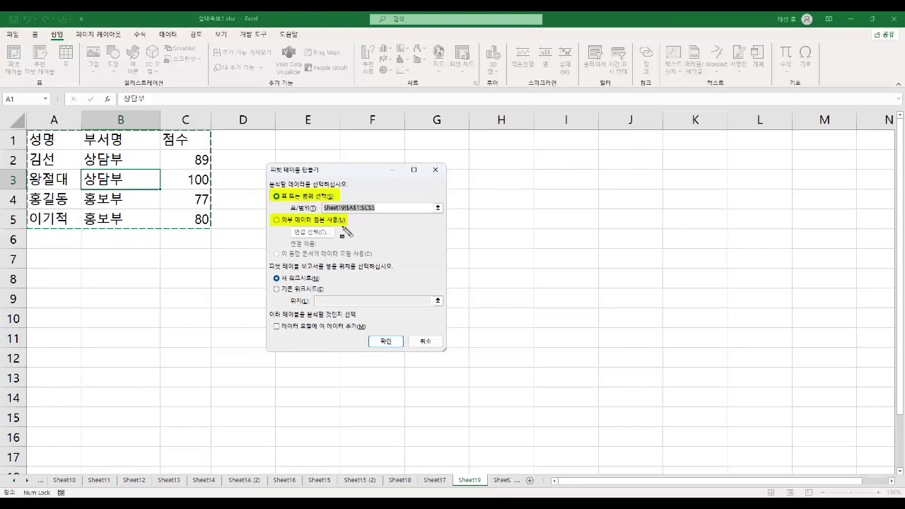
left_click_drag(268, 214, 348, 228)
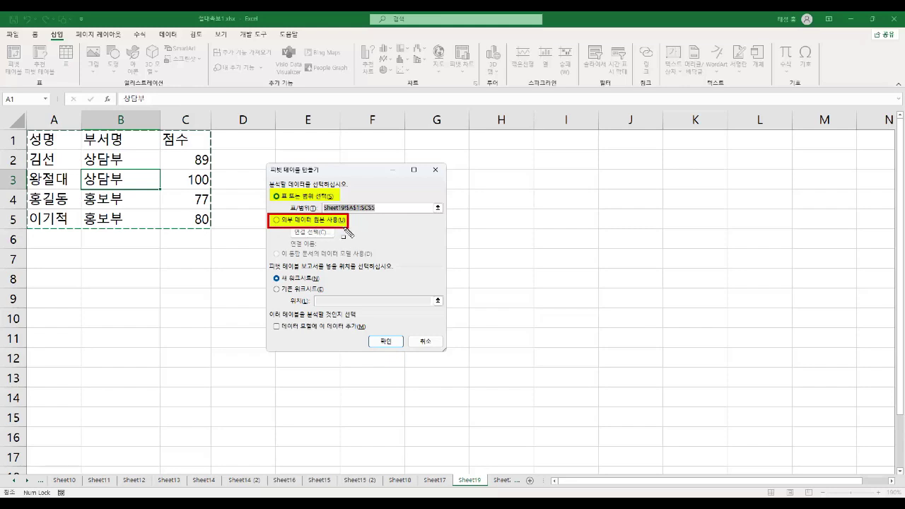
mouse_move(263, 261)
left_mouse_down()
mouse_move(353, 309)
mouse_move(451, 311)
left_mouse_up()
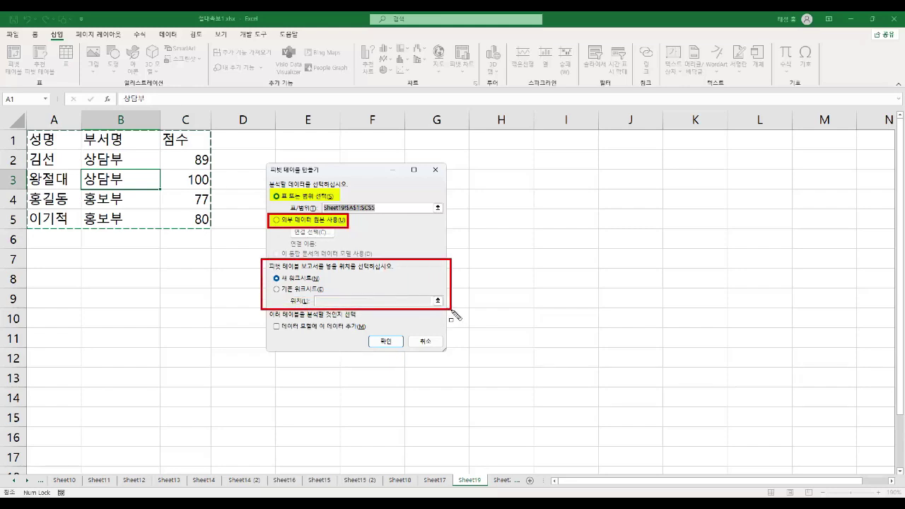
left_click_drag(272, 281, 331, 286)
mouse_move(275, 288)
left_mouse_down()
mouse_move(327, 290)
mouse_move(297, 302)
mouse_move(309, 303)
left_mouse_up()
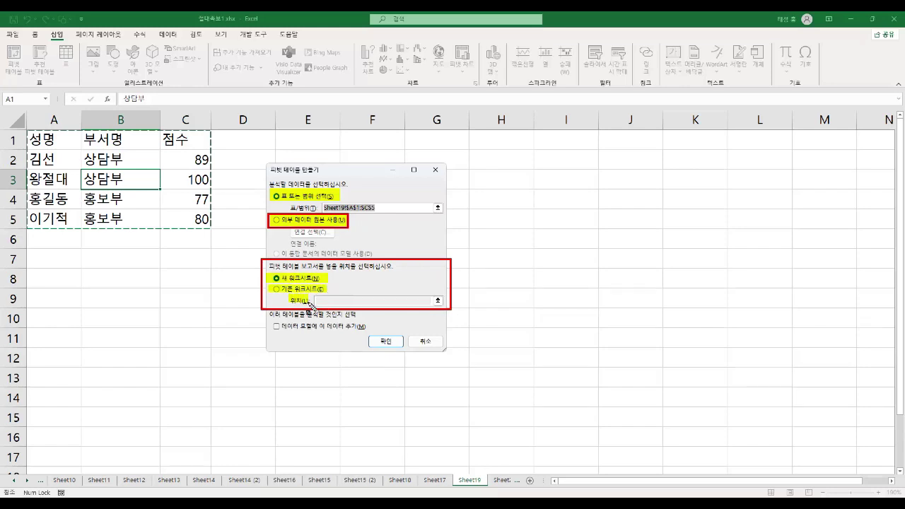
key("Escape")
Create the PivotTable on the existing worksheet at cell E3.
left_click(297, 290)
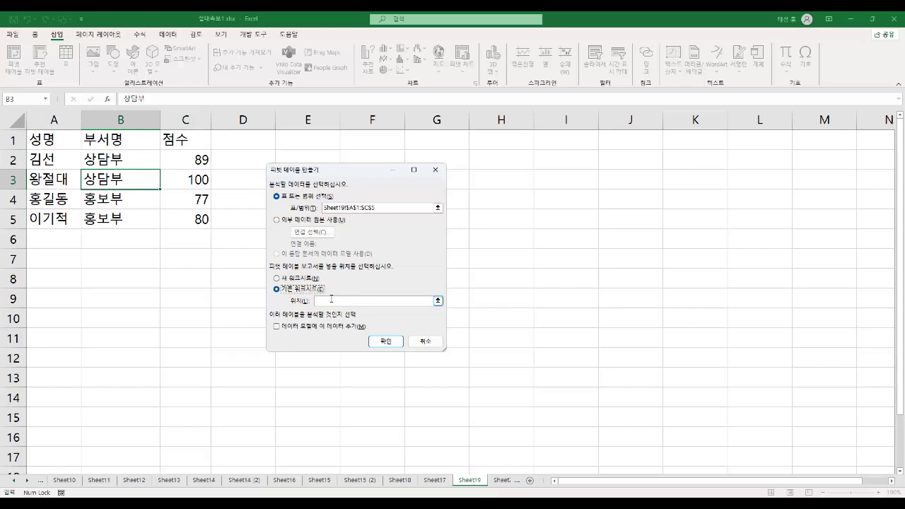
left_click_drag(332, 171, 451, 193)
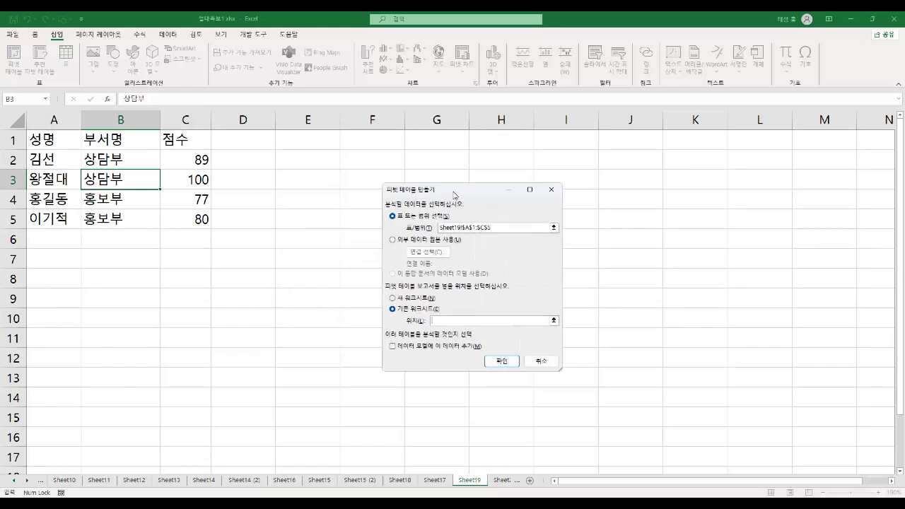
left_click(320, 184)
left_click(507, 362)
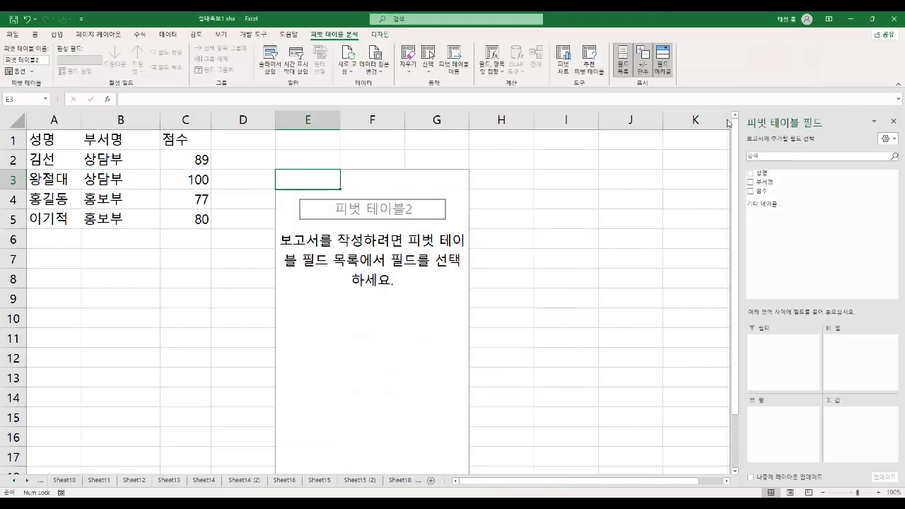
Add the 성명, 부서명 and 점수 fields to the PivotTable.
left_click(751, 173)
left_click(751, 182)
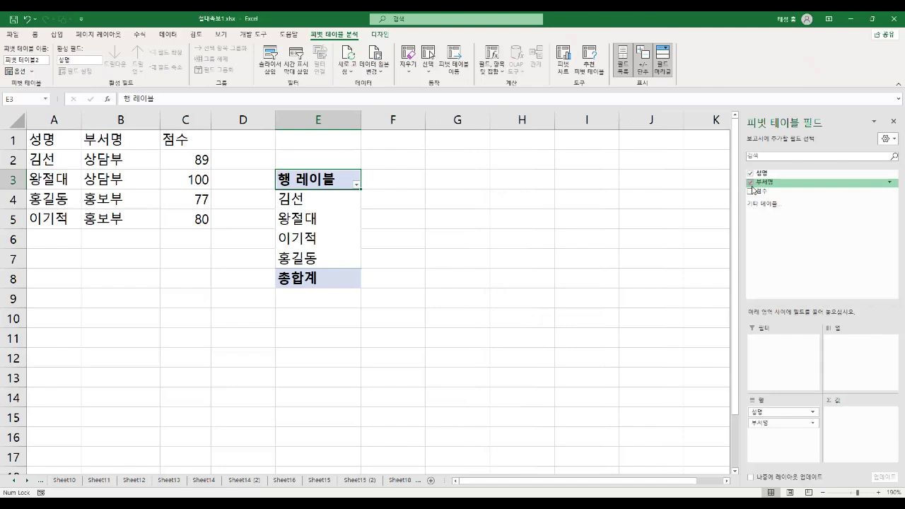
left_click(751, 191)
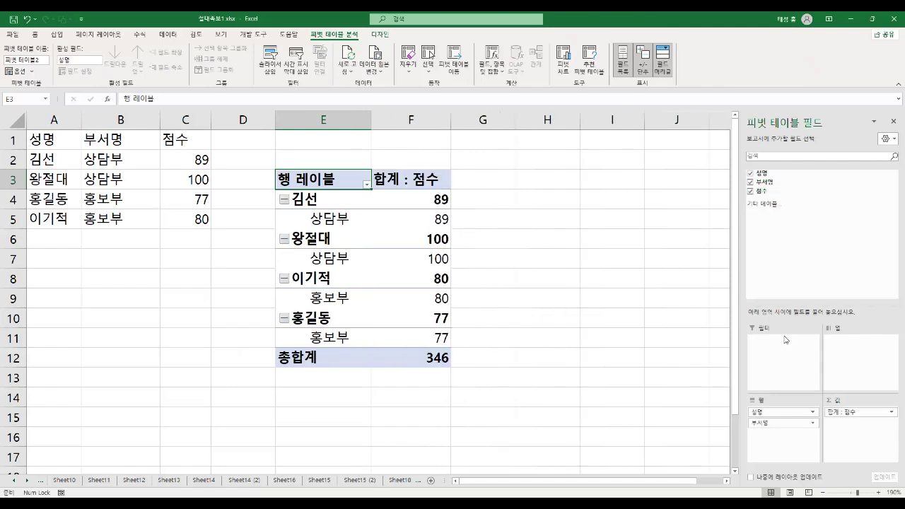
Mark the filter, column, row and value areas of the PivotTable field list, then clear the marks.
left_click_drag(744, 328, 852, 329)
mouse_move(744, 397)
left_mouse_down()
mouse_move(786, 397)
mouse_move(778, 412)
left_mouse_up()
left_click_drag(748, 423, 778, 423)
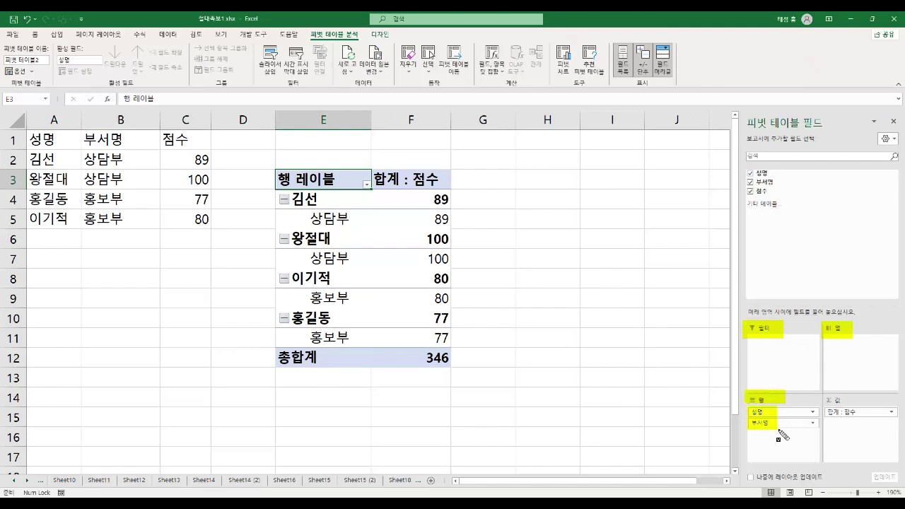
left_click_drag(823, 400, 860, 411)
key("Escape")
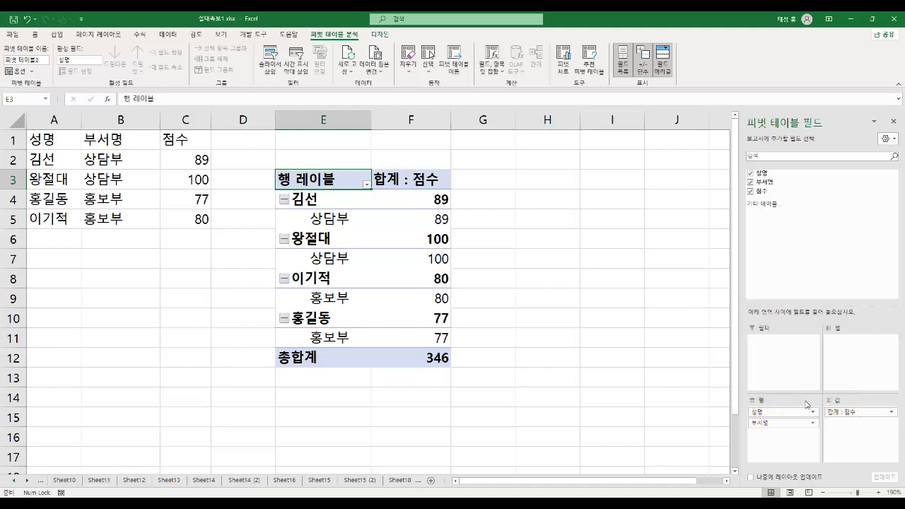
Move 부서명 to the columns, then swap the two fields so 부서명 is in the rows and 성명 in the columns.
left_click_drag(776, 424, 852, 363)
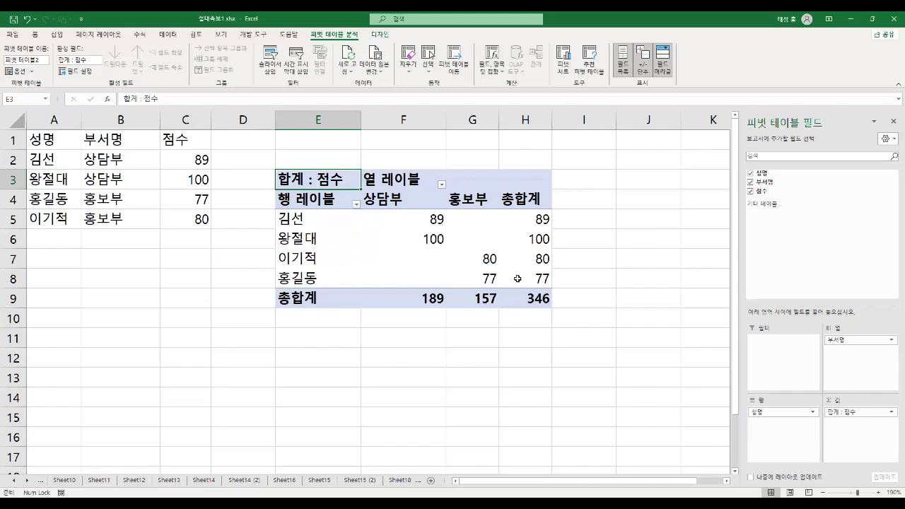
left_click_drag(861, 341, 852, 365)
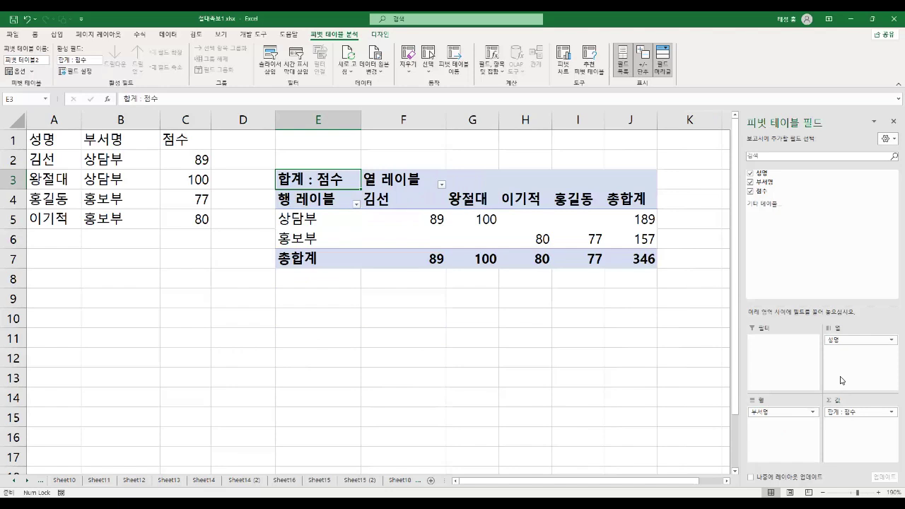
Move 부서명 to the report filter area and 성명 to the rows area.
left_click_drag(778, 409, 787, 353)
left_click_drag(846, 345, 781, 428)
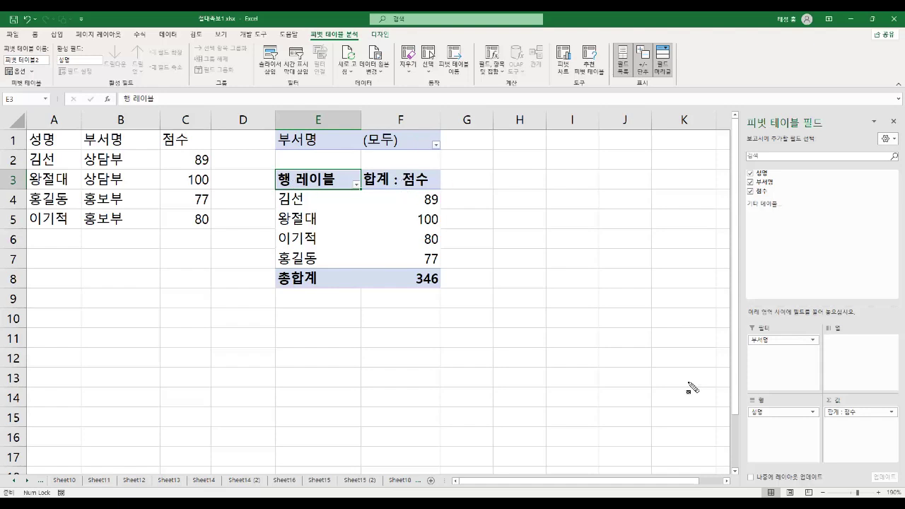
Mark the 부서명 filter area, its filter cells in row 1 and the PivotTable body starting at E3, then clear the marks.
left_click_drag(734, 313, 808, 362)
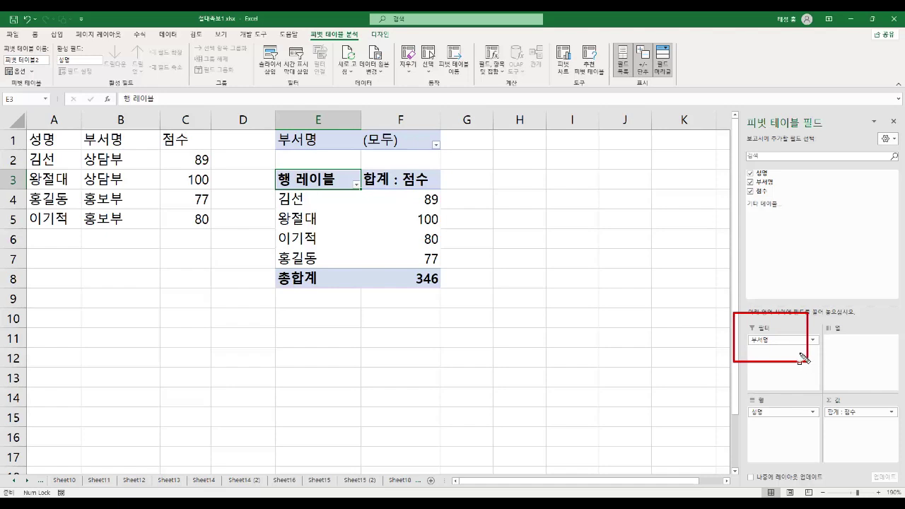
mouse_move(278, 130)
left_mouse_down()
mouse_move(301, 147)
mouse_move(440, 150)
left_mouse_up()
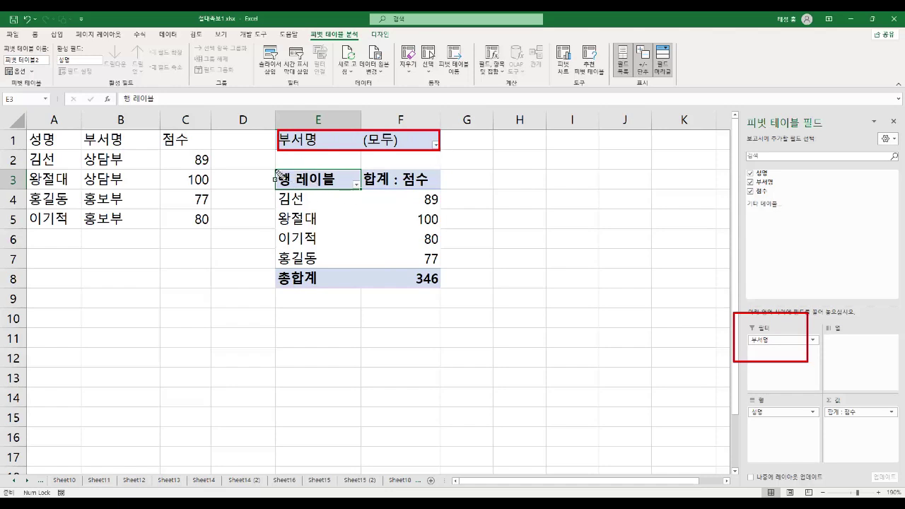
mouse_move(276, 170)
left_mouse_down()
mouse_move(318, 197)
mouse_move(439, 206)
mouse_move(444, 292)
left_mouse_up()
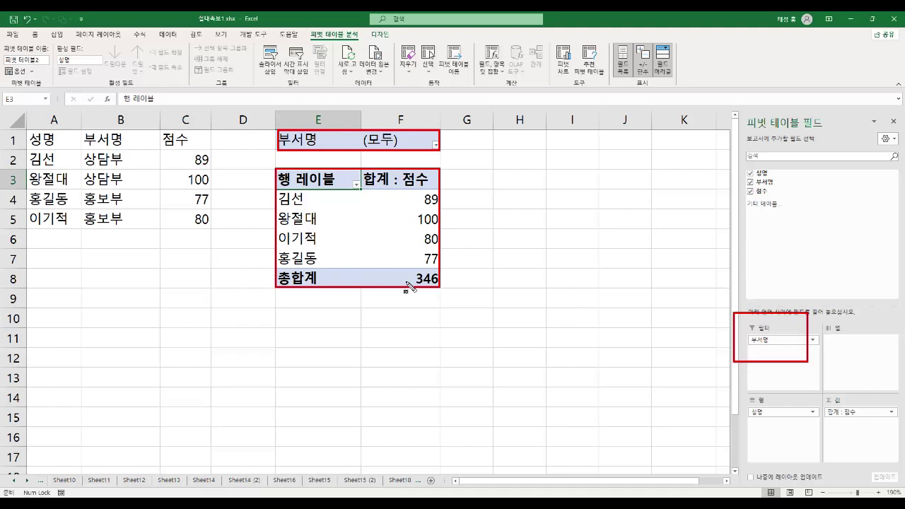
left_click_drag(736, 314, 808, 364)
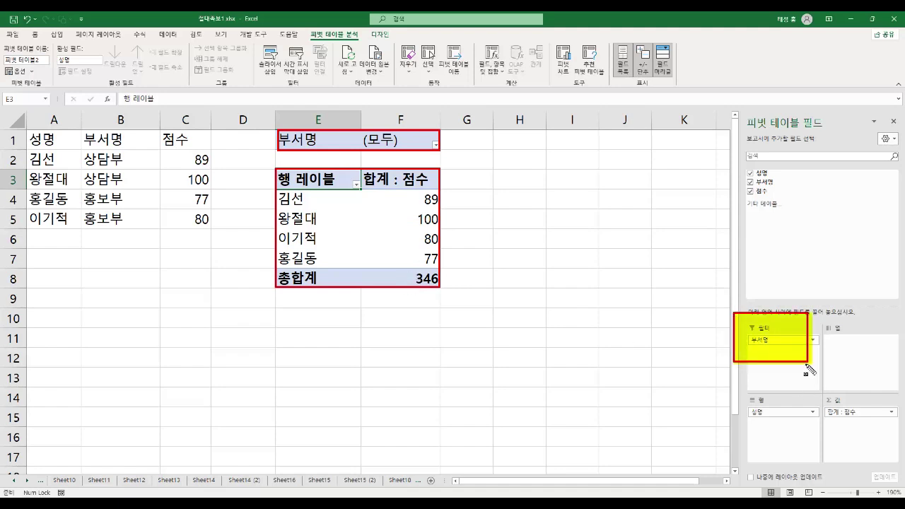
mouse_move(276, 171)
left_mouse_down()
mouse_move(330, 181)
mouse_move(431, 253)
mouse_move(438, 287)
left_mouse_up()
key("e")
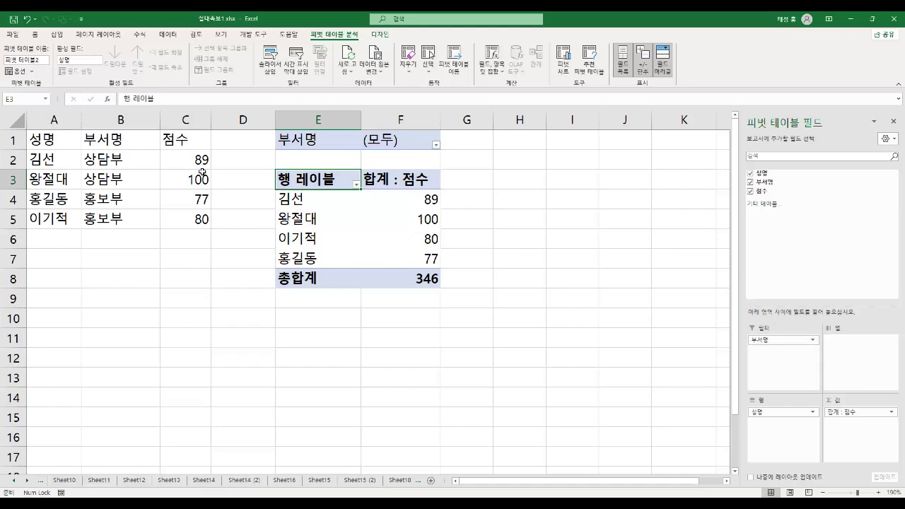
Compare the first source record with its PivotTable row, then set the 점수 value in C2 to 100.
left_click(66, 163)
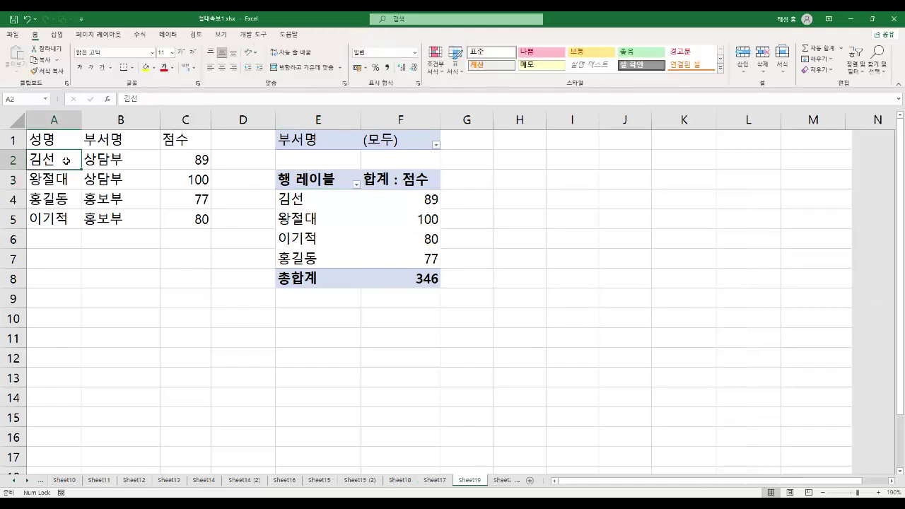
left_click(191, 164)
left_click(305, 203)
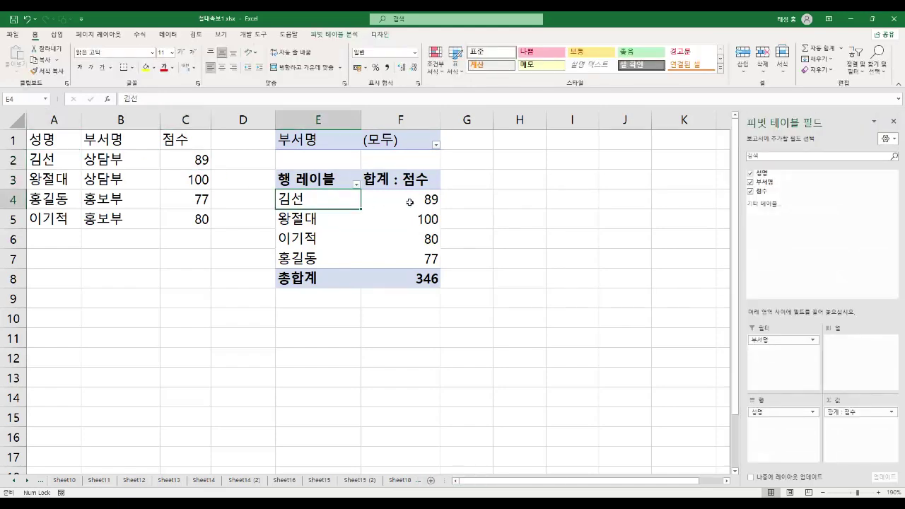
left_click(412, 202)
left_click(181, 163)
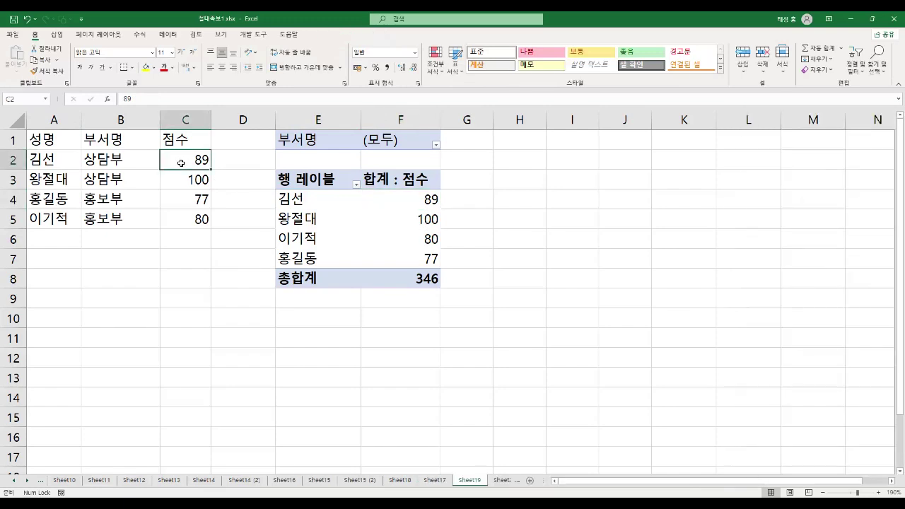
type("100")
key("Return")
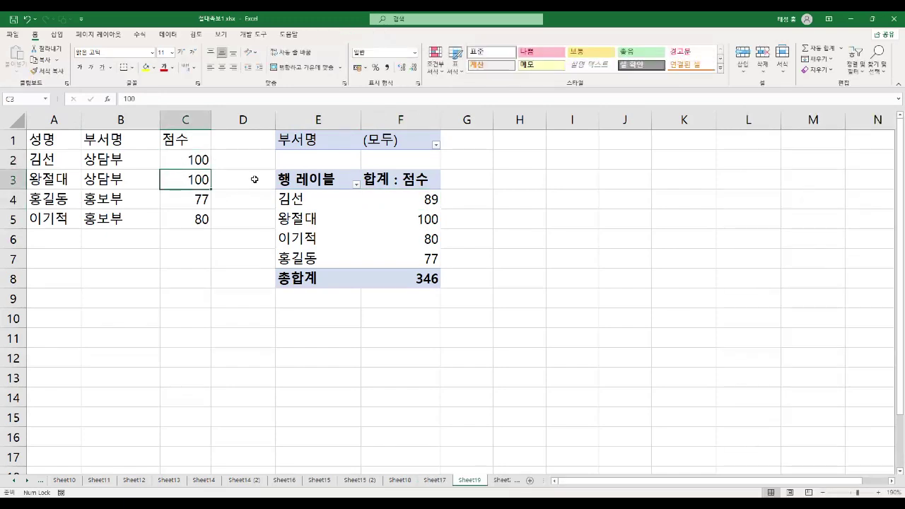
Refresh the PivotTable so it picks up the changed source score.
left_click(336, 202)
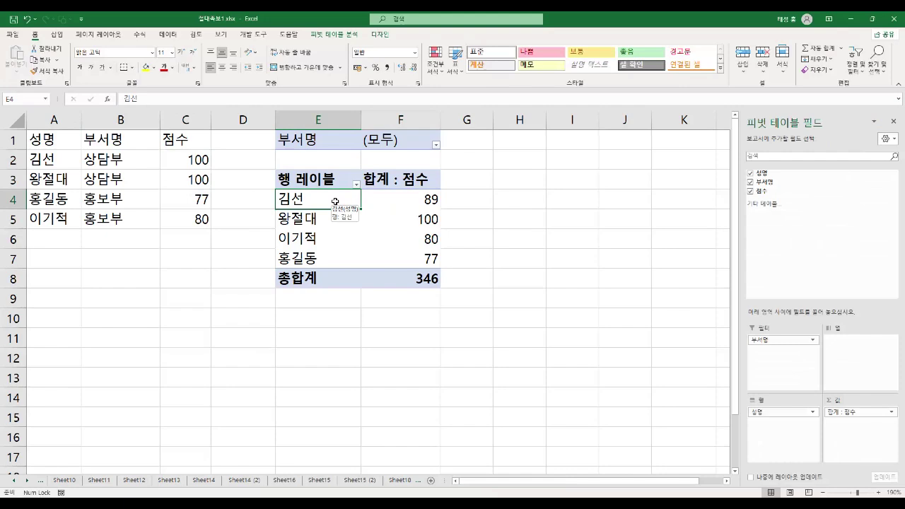
left_click(342, 35)
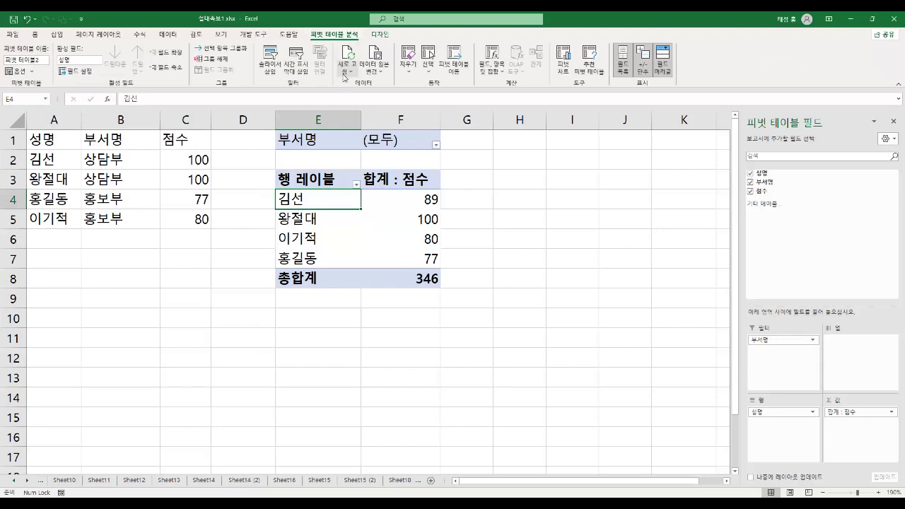
left_click(346, 69)
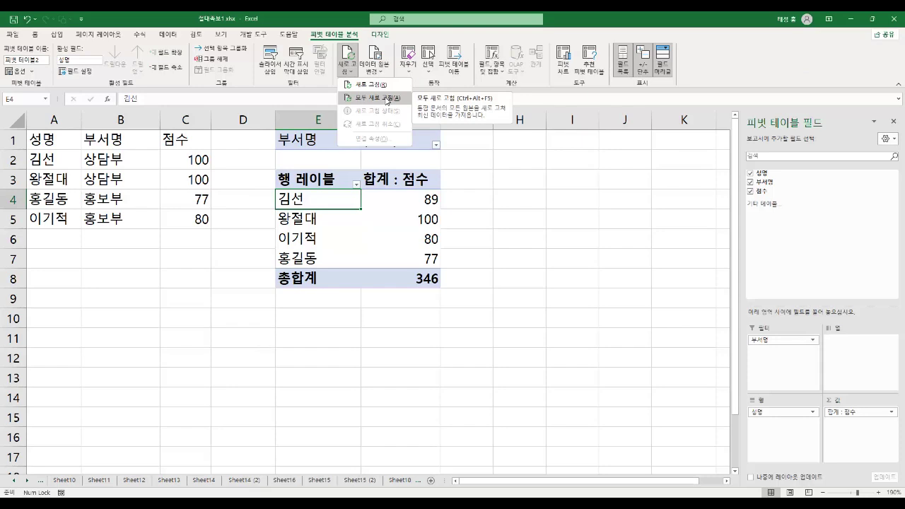
left_click(380, 86)
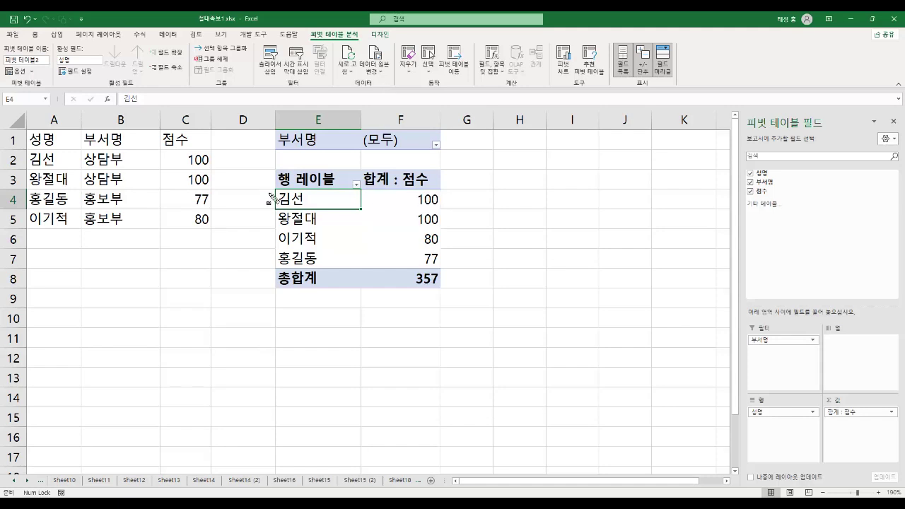
Mark the source score in C2 and the matching PivotTable value in F4, then clear the marks.
left_click_drag(177, 154, 216, 169)
left_click_drag(397, 191, 437, 216)
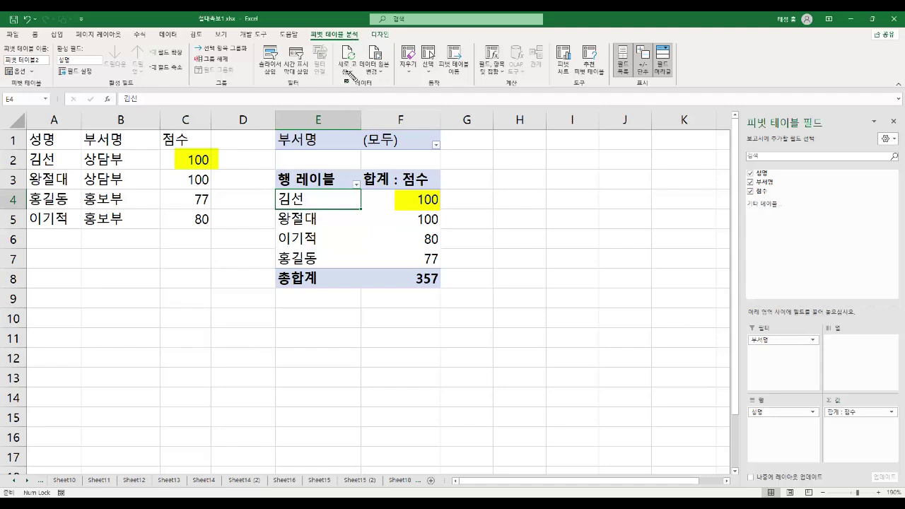
key("Escape")
Insert a clustered column pivot chart, shrink it to about 5.52 cm by 9 cm and place it over F5 onward.
left_click(316, 224)
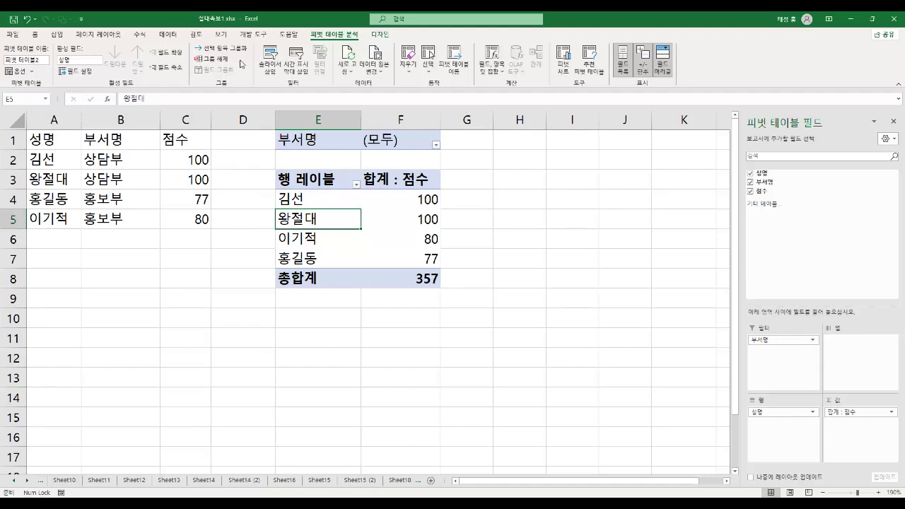
left_click(564, 65)
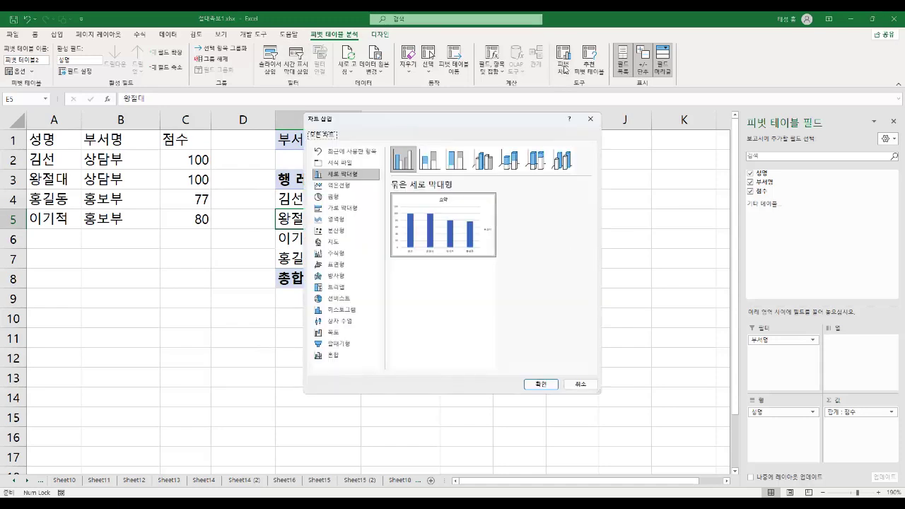
left_click(545, 385)
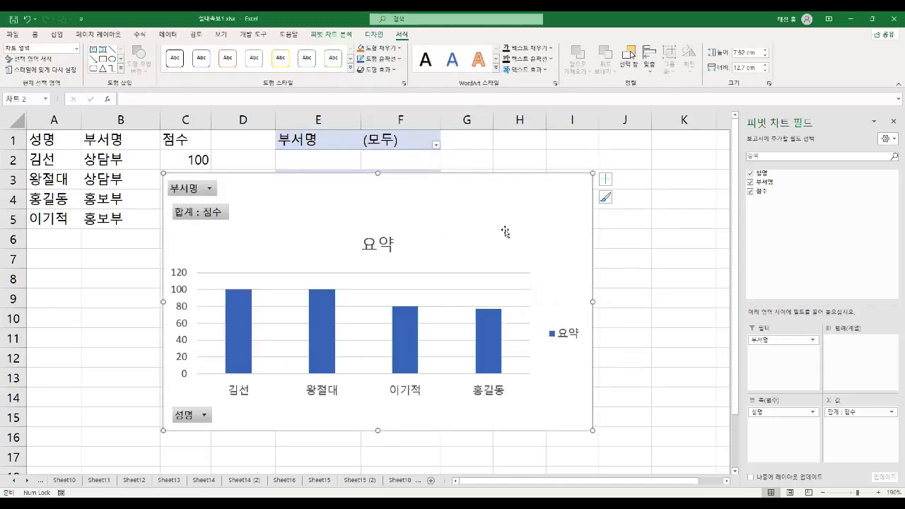
left_click_drag(486, 202, 520, 238)
left_click_drag(628, 207, 503, 280)
left_click_drag(330, 357, 496, 295)
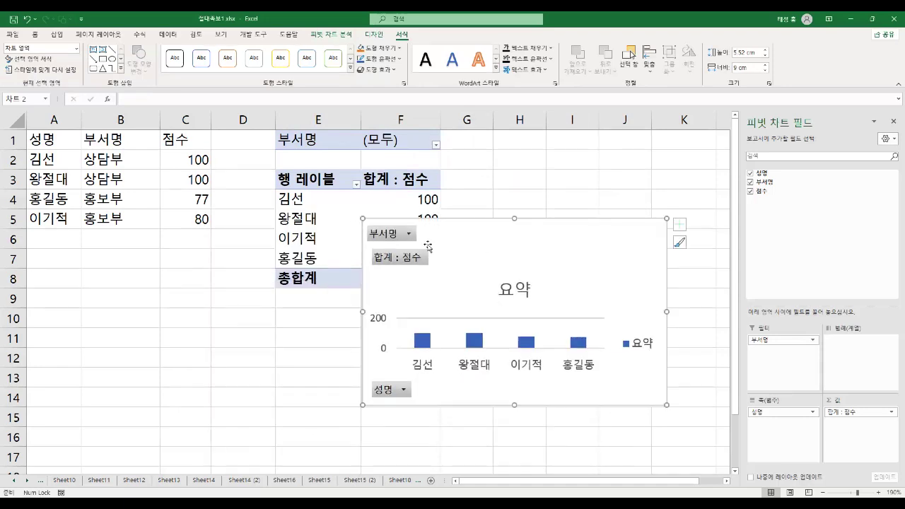
Mark the chart's 부서명, 합계 : 점수 and 성명 field buttons and the filter cells in row 1, then clear the marks.
left_click_drag(367, 235, 419, 235)
left_click_drag(282, 148, 360, 152)
left_click_drag(374, 256, 430, 256)
left_click_drag(365, 389, 414, 391)
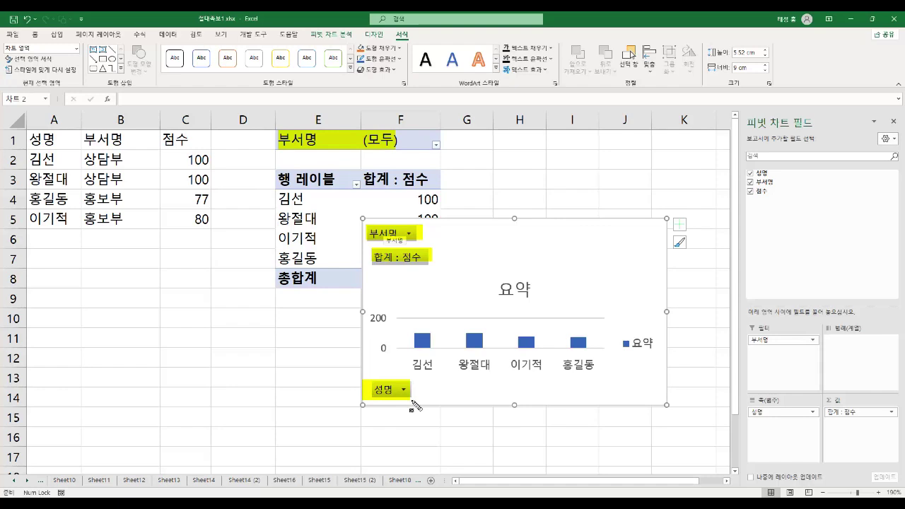
key("Escape")
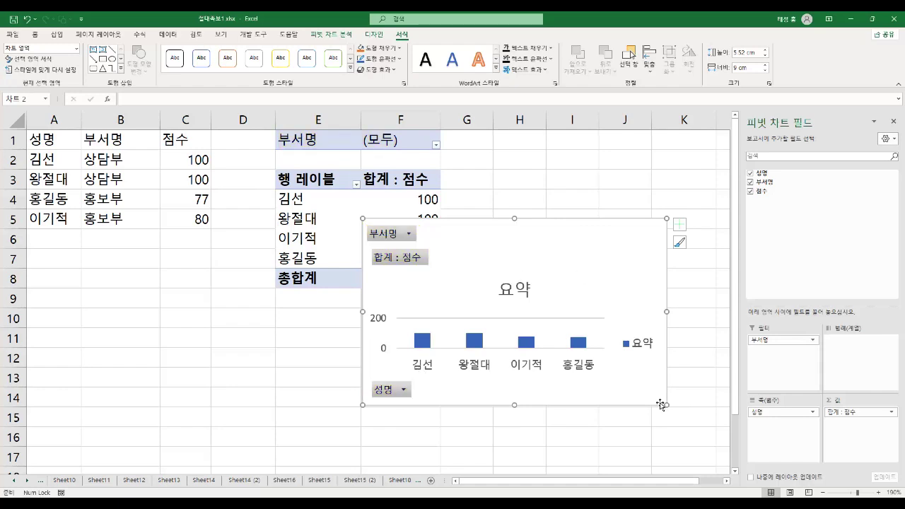
Enlarge the pivot chart to about 6.73 cm by 9.77 cm and filter its 성명 field to only the first person.
left_click_drag(669, 405, 692, 446)
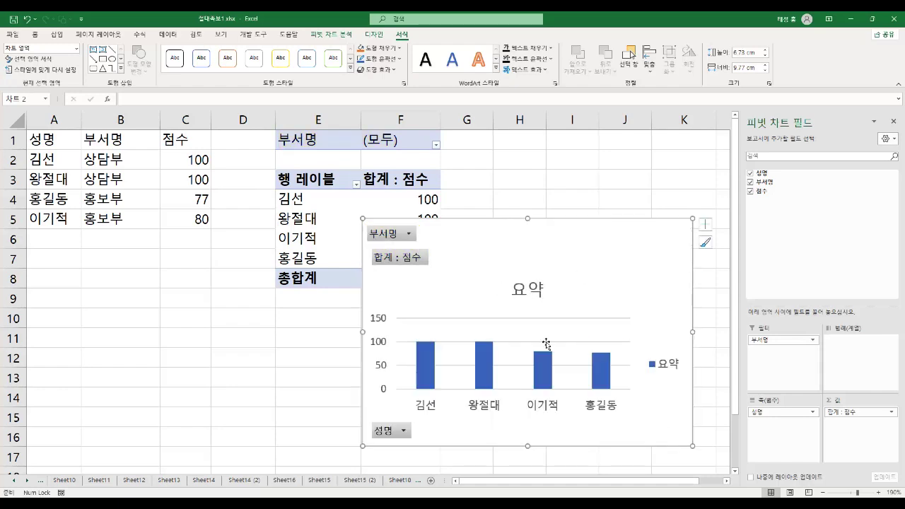
left_click(405, 433)
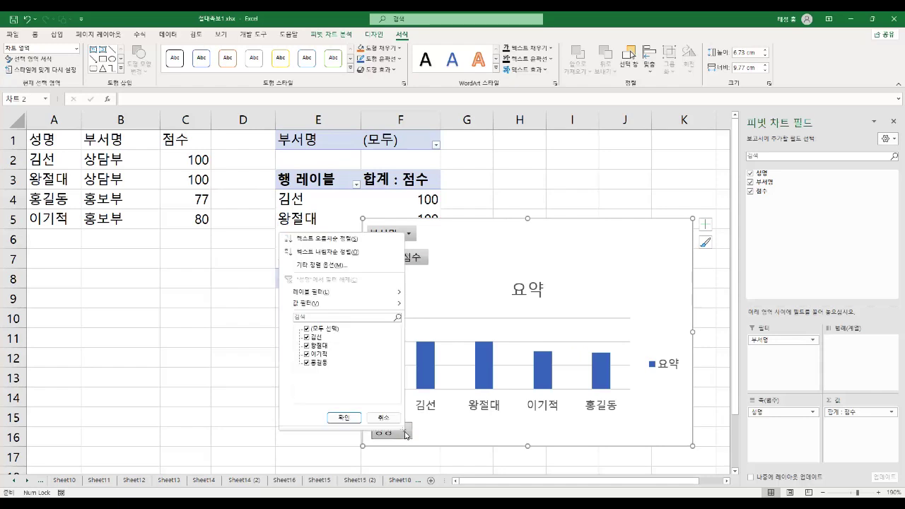
left_click(319, 331)
left_click(344, 418)
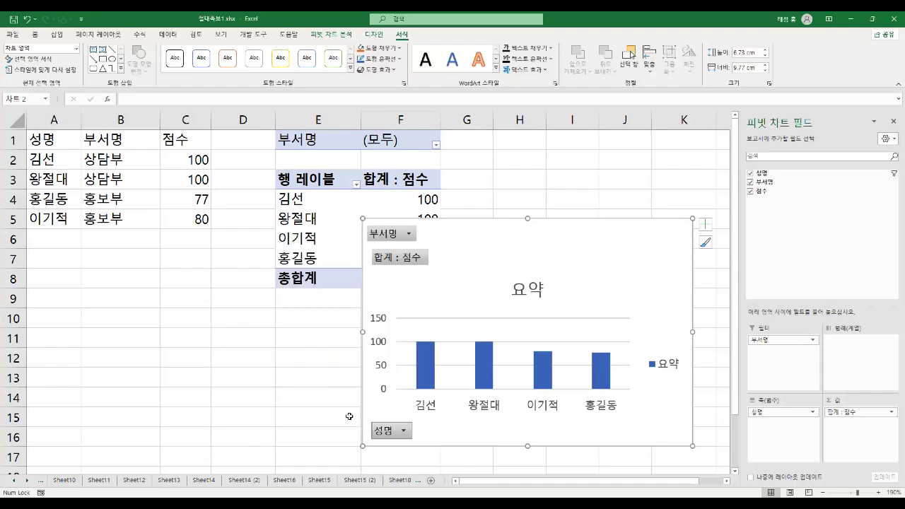
mouse_move(500, 249)
left_mouse_down()
mouse_move(536, 304)
mouse_move(500, 229)
left_mouse_up()
Reselect all items in the chart's 성명 filter and move the chart slightly lower.
left_click(406, 418)
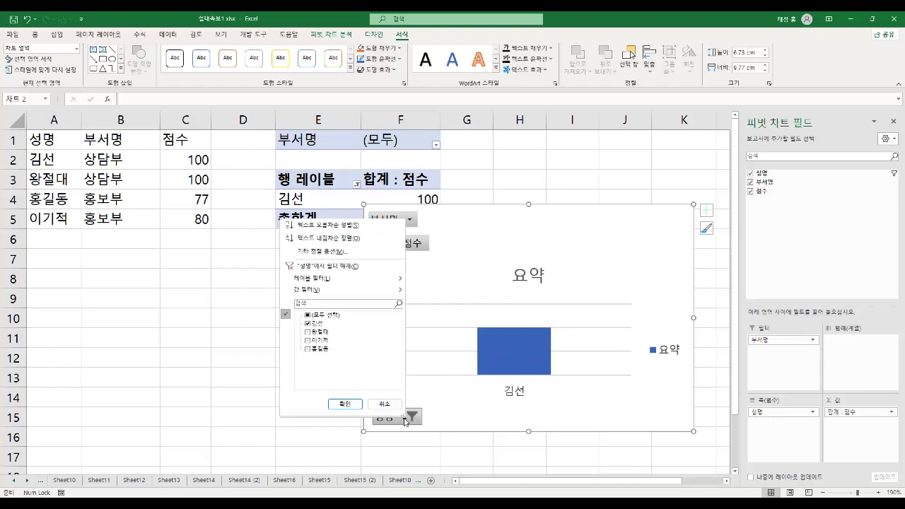
left_click(316, 318)
left_click(344, 404)
left_click_drag(584, 245, 608, 285)
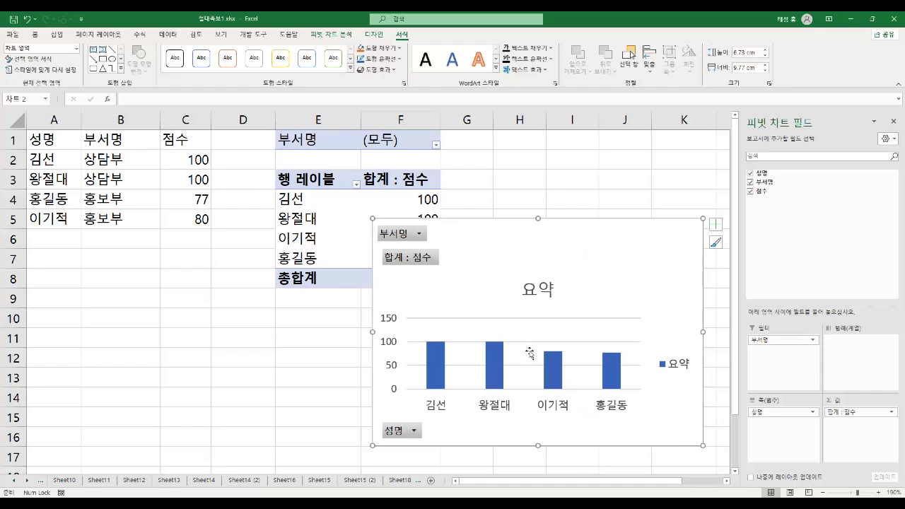
Delete the whole PivotTable in E1:F8 while leaving the chart in place.
left_click_drag(323, 148, 393, 283)
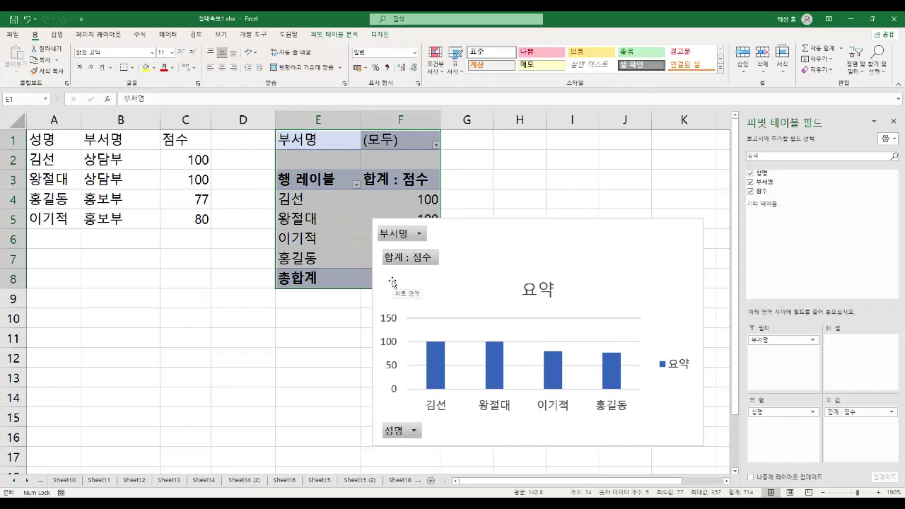
key("Delete")
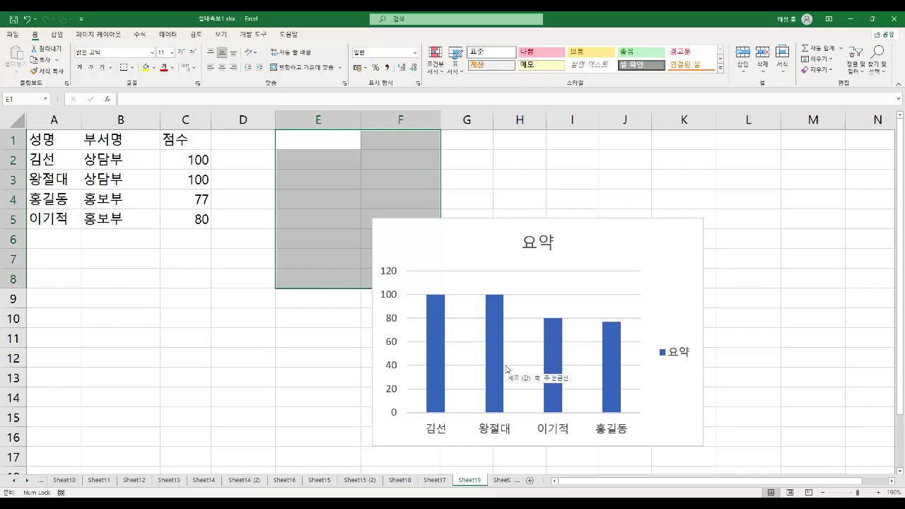
mouse_move(505, 369)
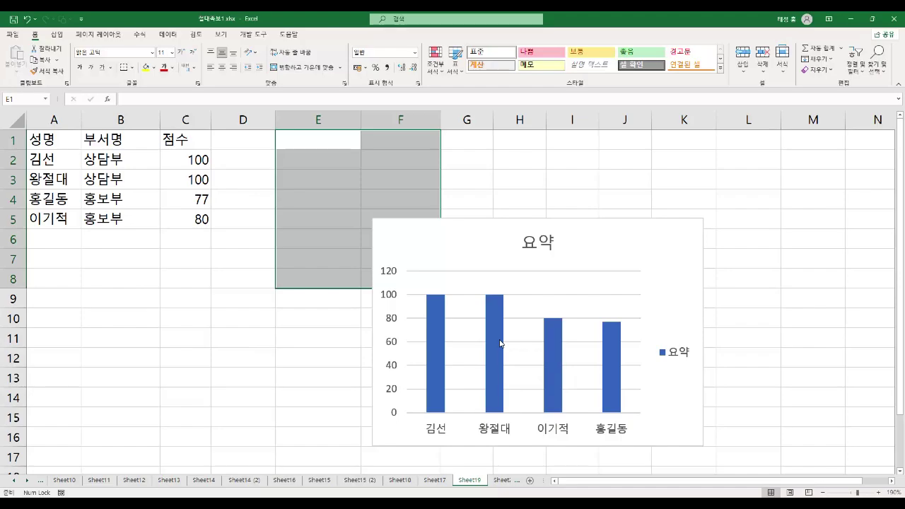
Switch to the PDF notes and mark the 피벗 테이블의 구성 요소 heading, the 보고서 필터 term, label and cells, and rows 1 to 3.
key("alt+Tab")
left_click_drag(51, 149, 281, 175)
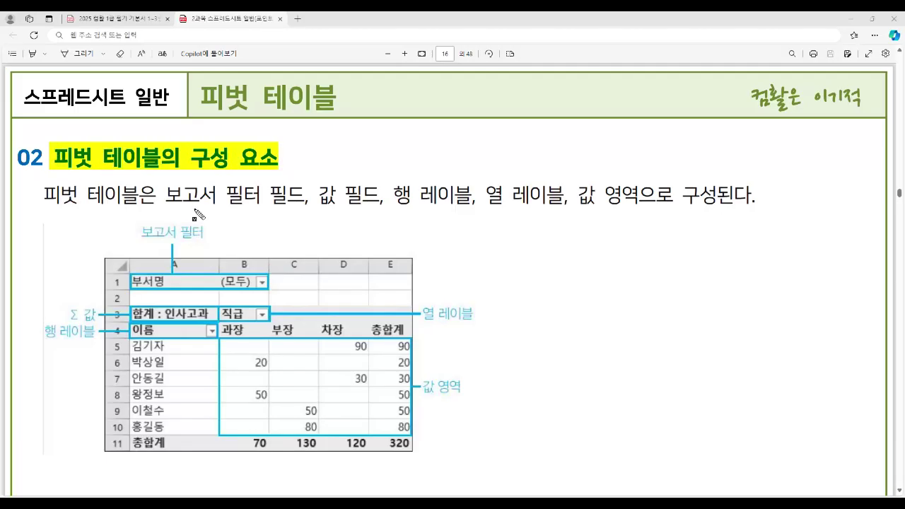
left_click_drag(158, 193, 310, 207)
left_click_drag(130, 279, 269, 287)
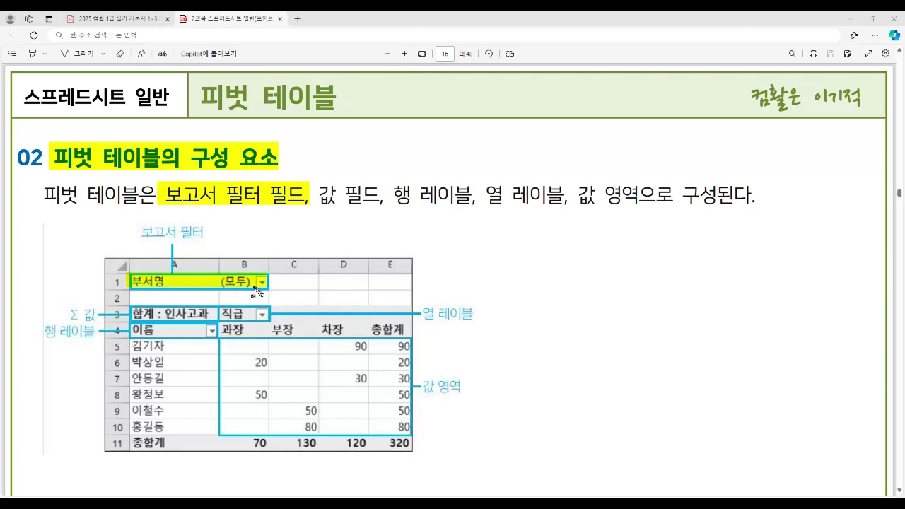
mouse_move(134, 225)
left_mouse_down()
mouse_move(136, 239)
mouse_move(215, 243)
left_mouse_up()
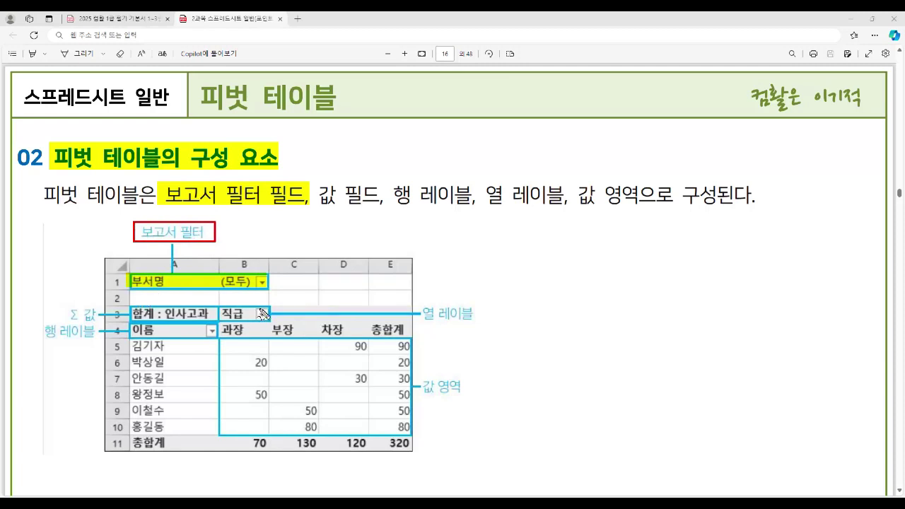
left_click_drag(124, 282, 127, 317)
left_click_drag(132, 232, 216, 234)
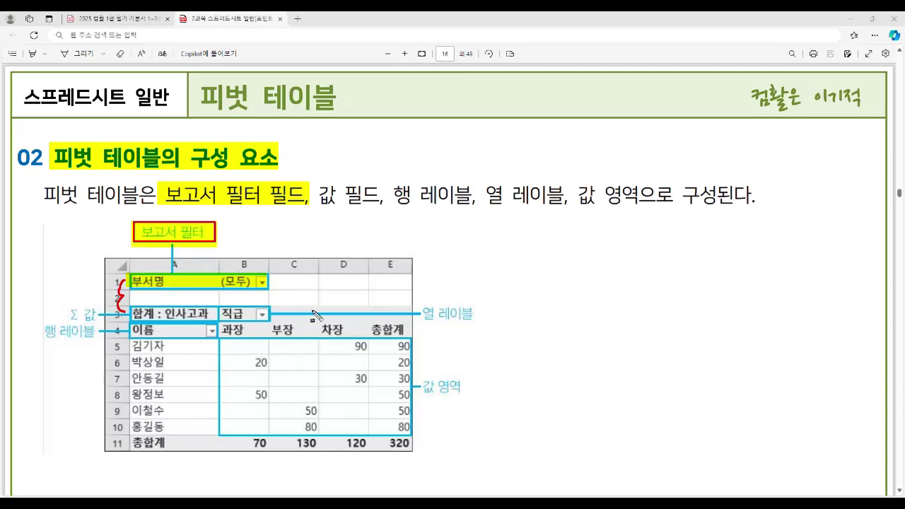
Box the Σ 값, 행 레이블, 열 레이블 and 값 영역 labels, mark an example row and column, and highlight the remaining component terms.
left_click_drag(63, 304, 102, 323)
mouse_move(36, 324)
left_mouse_down()
mouse_move(39, 333)
mouse_move(100, 341)
left_mouse_up()
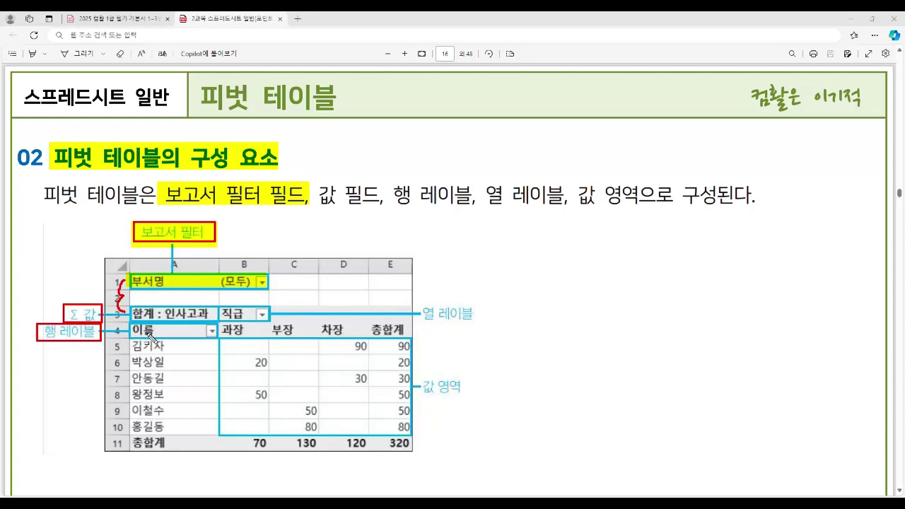
left_click_drag(131, 347, 424, 347)
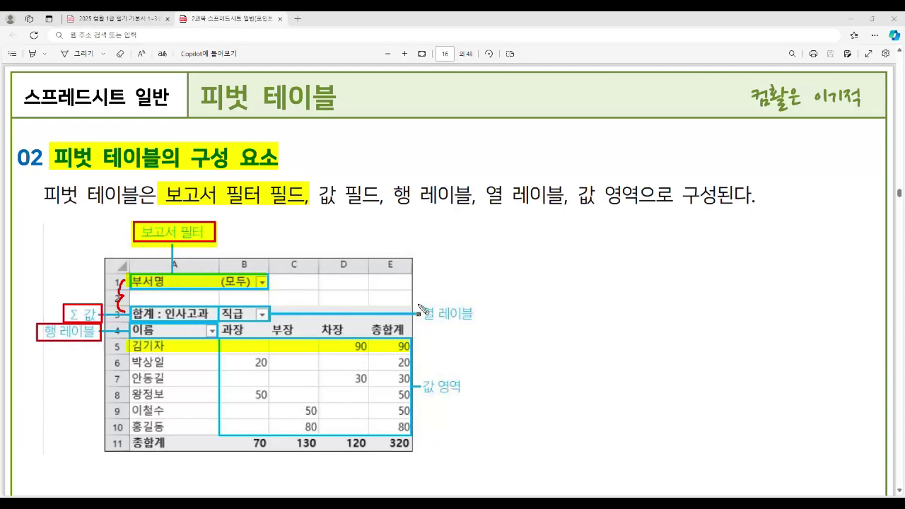
mouse_move(418, 309)
left_mouse_down()
mouse_move(448, 327)
mouse_move(476, 324)
left_mouse_up()
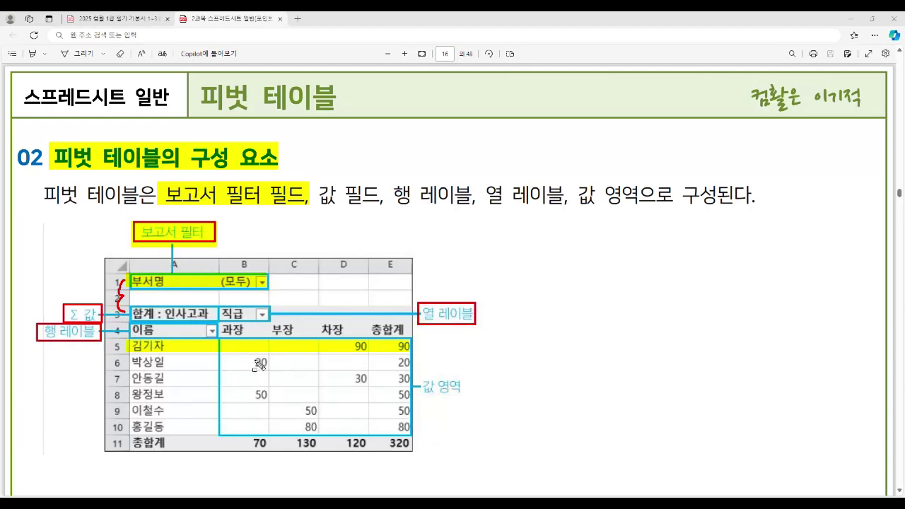
mouse_move(221, 327)
left_mouse_down()
mouse_move(258, 359)
mouse_move(271, 440)
left_mouse_up()
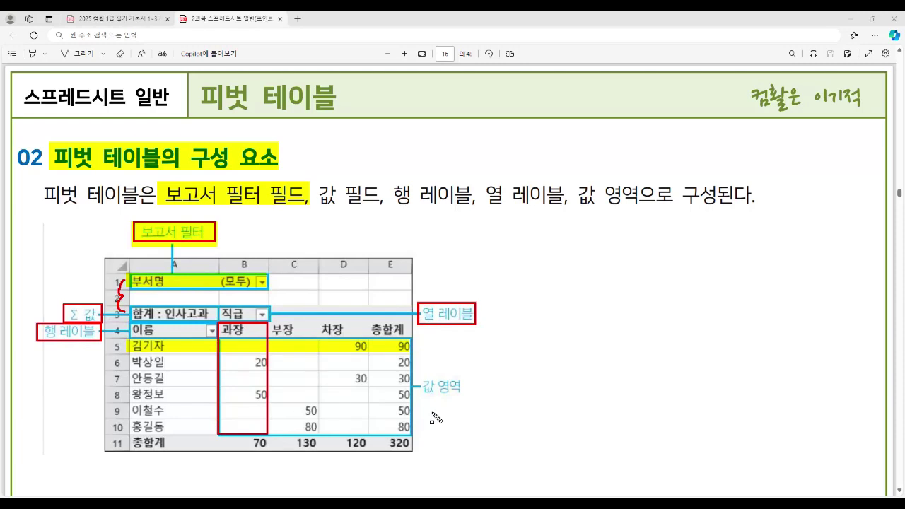
left_click_drag(421, 375, 471, 405)
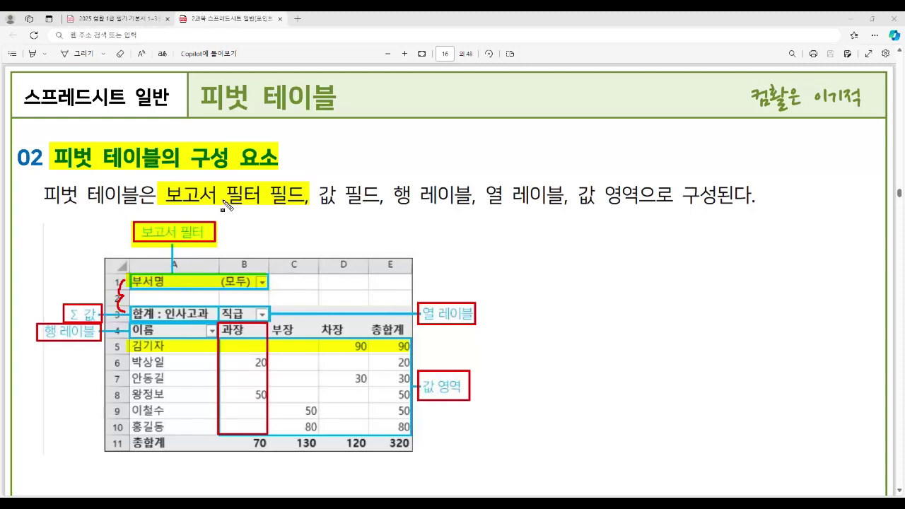
mouse_move(320, 209)
left_mouse_down()
mouse_move(382, 211)
mouse_move(443, 198)
mouse_move(563, 214)
mouse_move(717, 213)
left_mouse_up()
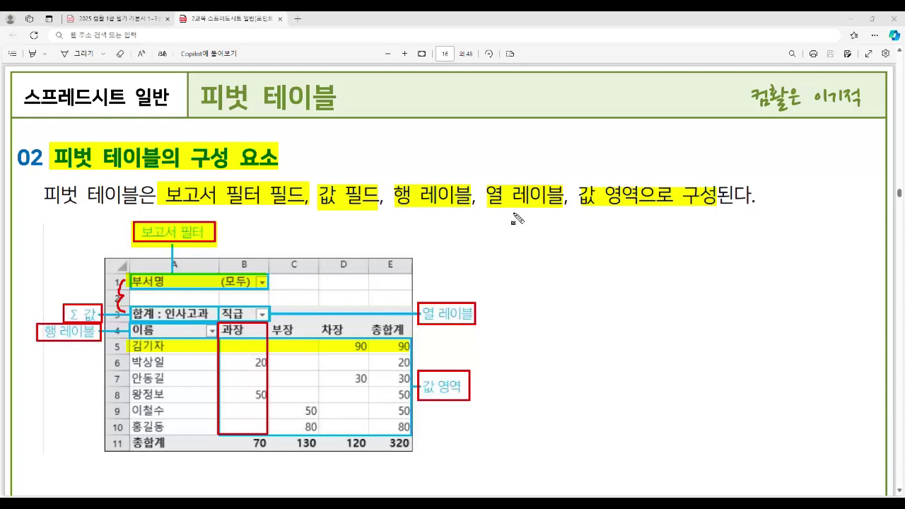
In section 03, highlight the 피벗 테이블 옵션 heading, box 옵션, and highlight the shortcut-menu [피벗 테이블 옵션] phrase.
scroll(60, 148, "down", 7)
mouse_move(50, 141)
left_mouse_down()
mouse_move(106, 168)
mouse_move(212, 169)
left_mouse_up()
mouse_move(169, 138)
left_mouse_down()
mouse_move(187, 160)
mouse_move(212, 166)
left_mouse_up()
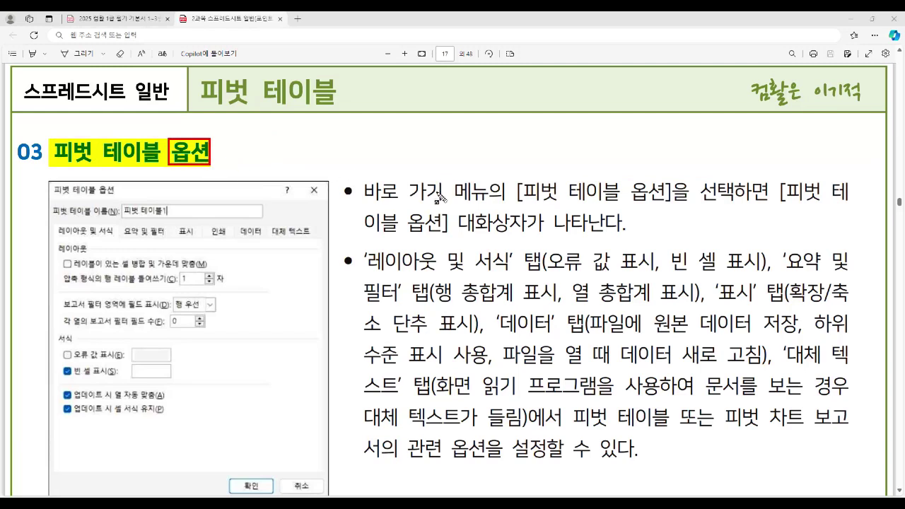
left_click_drag(363, 189, 675, 202)
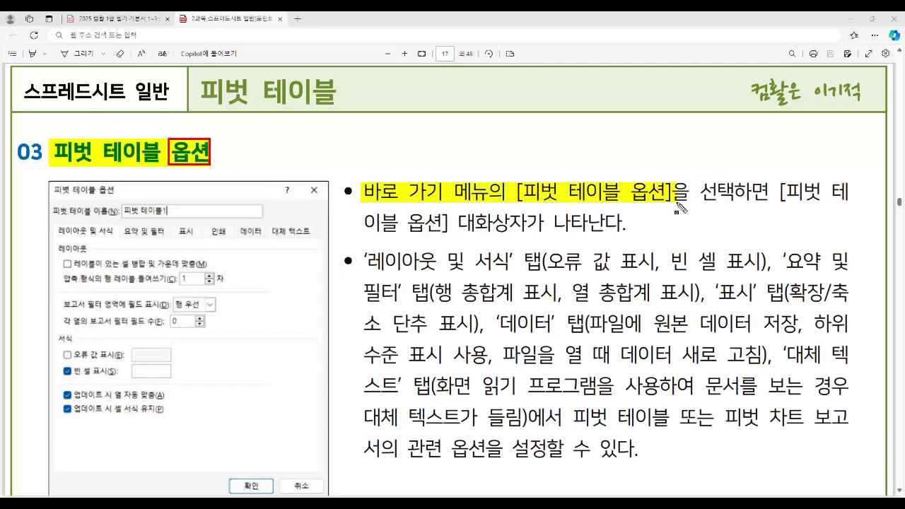
Highlight the 피벗 테이블 옵션 dialog title and the 레이아웃 및 서식 and 요약 및 필터 names in both the picture and the text.
left_click_drag(51, 190, 128, 191)
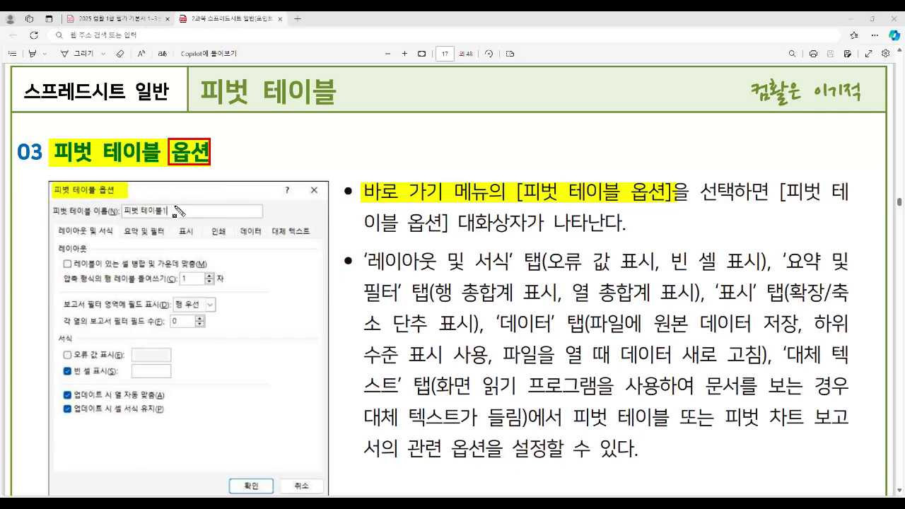
left_click_drag(52, 231, 114, 232)
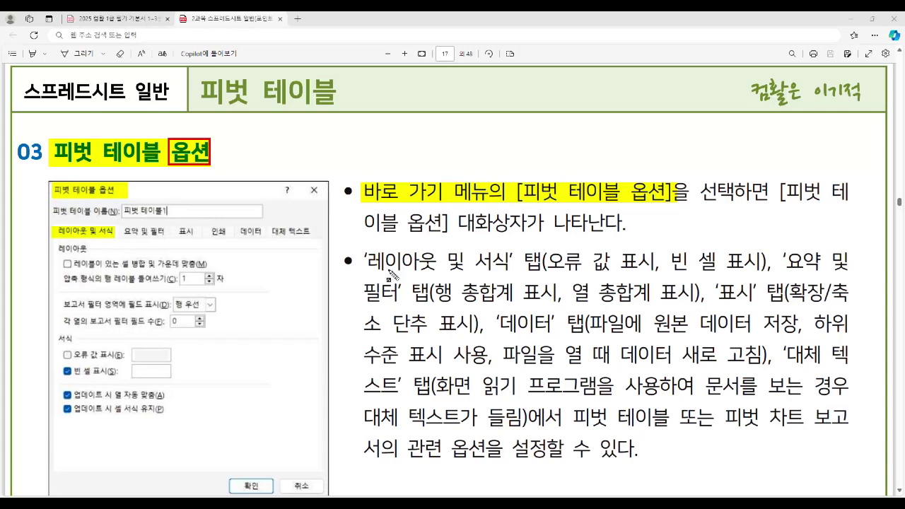
left_click_drag(368, 261, 541, 264)
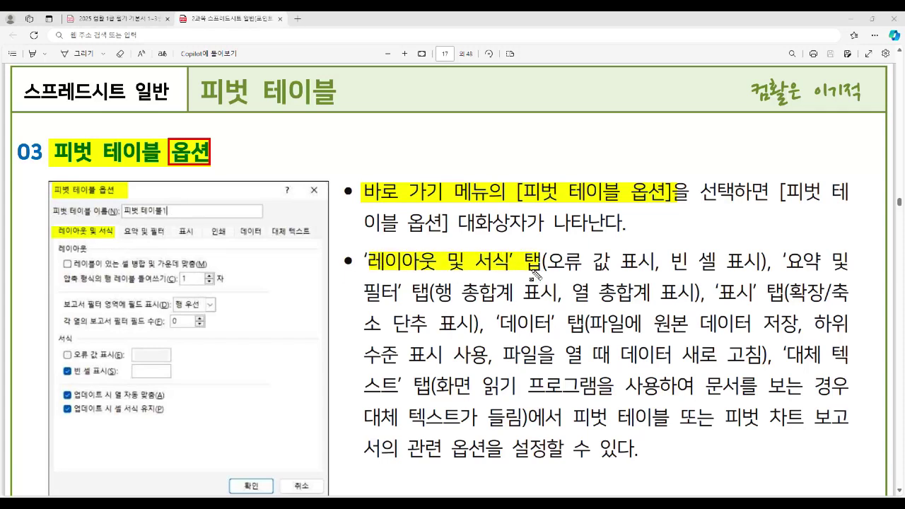
left_click_drag(123, 233, 164, 234)
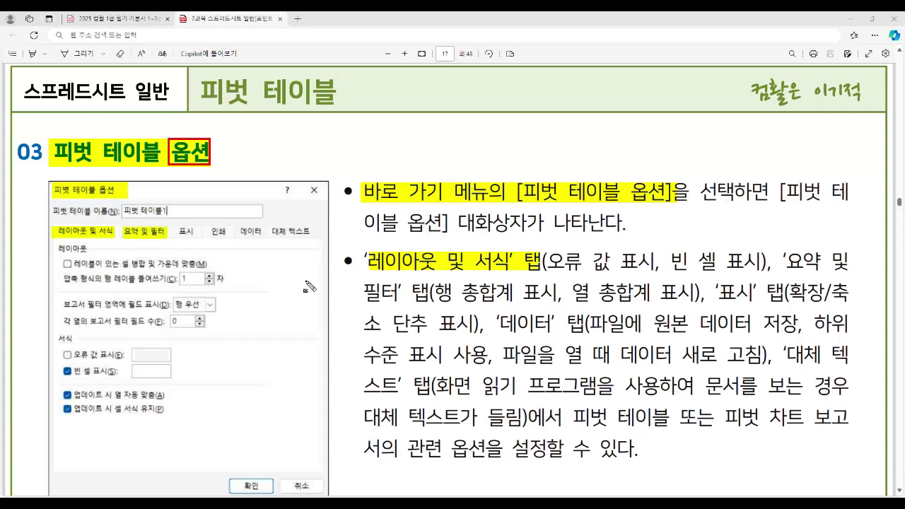
left_click_drag(788, 261, 849, 264)
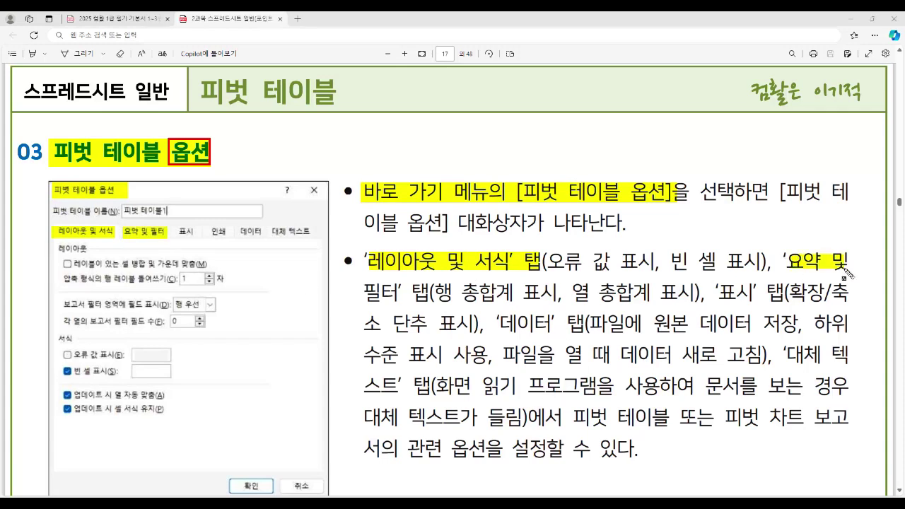
left_click_drag(364, 293, 428, 293)
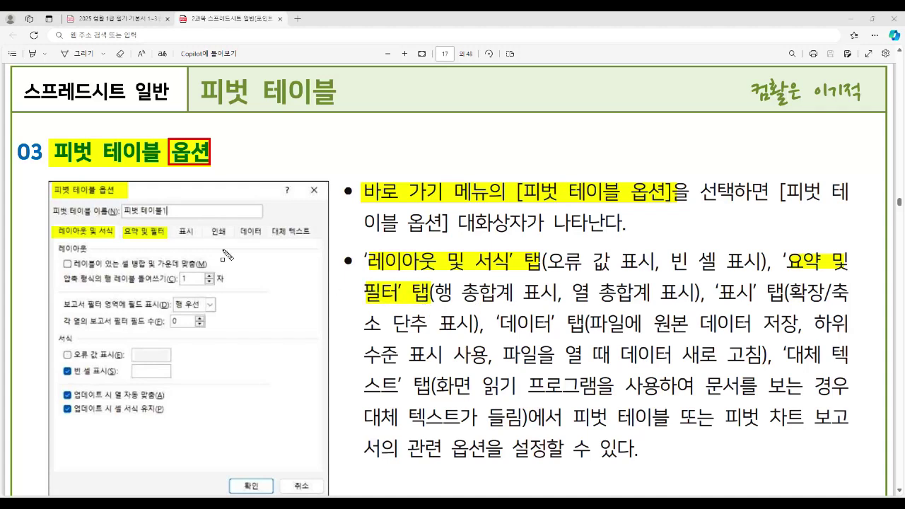
Box 레이아웃 및 서식, box and highlight the 서식 group, highlight the error, blank-cell and grand-total display phrases, and clear all marks.
left_click_drag(50, 225, 118, 237)
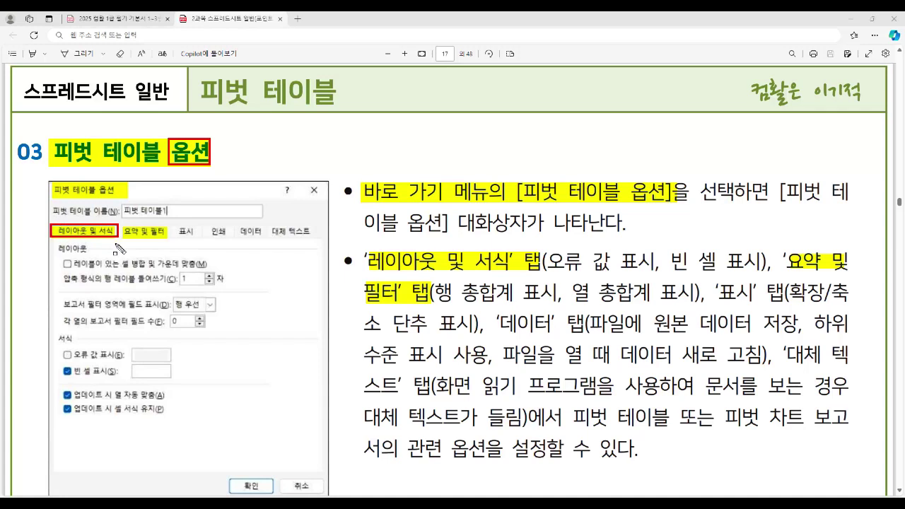
mouse_move(50, 331)
left_mouse_down()
mouse_move(97, 373)
mouse_move(200, 384)
left_mouse_up()
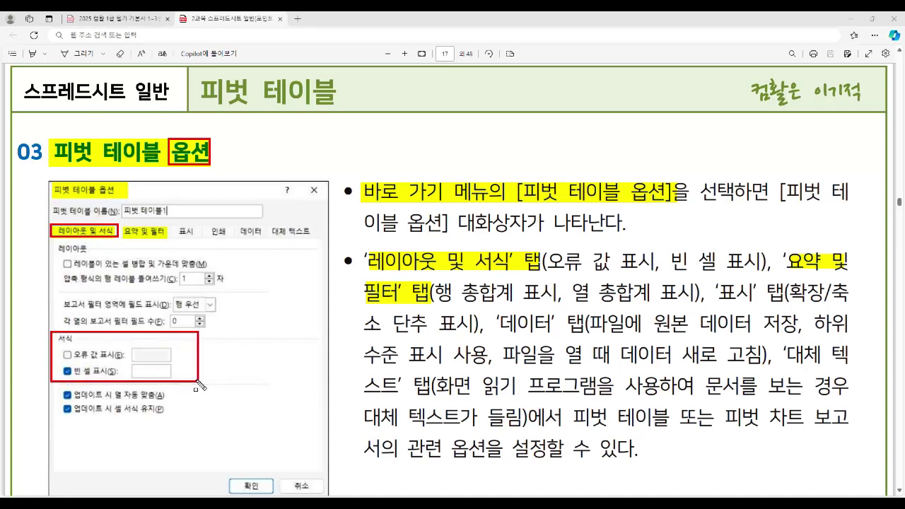
left_click_drag(53, 335, 200, 379)
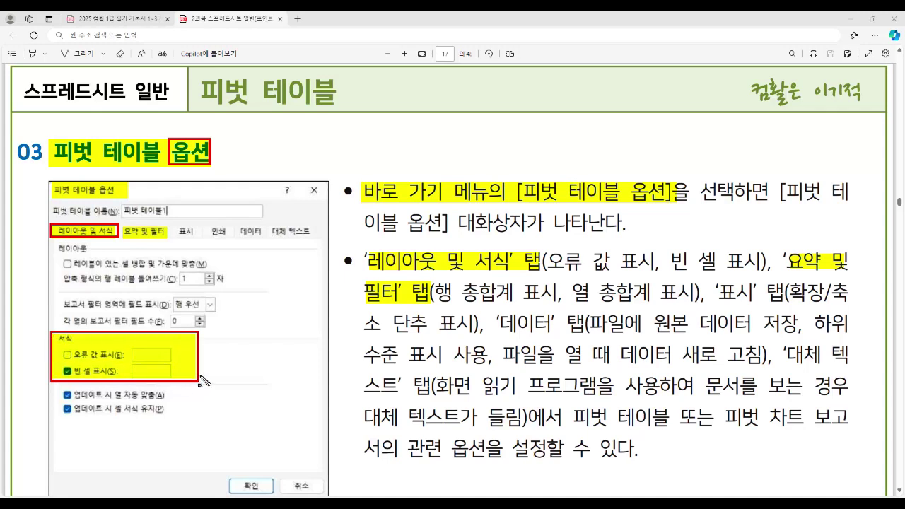
mouse_move(553, 255)
left_mouse_down()
mouse_move(675, 276)
mouse_move(753, 275)
left_mouse_up()
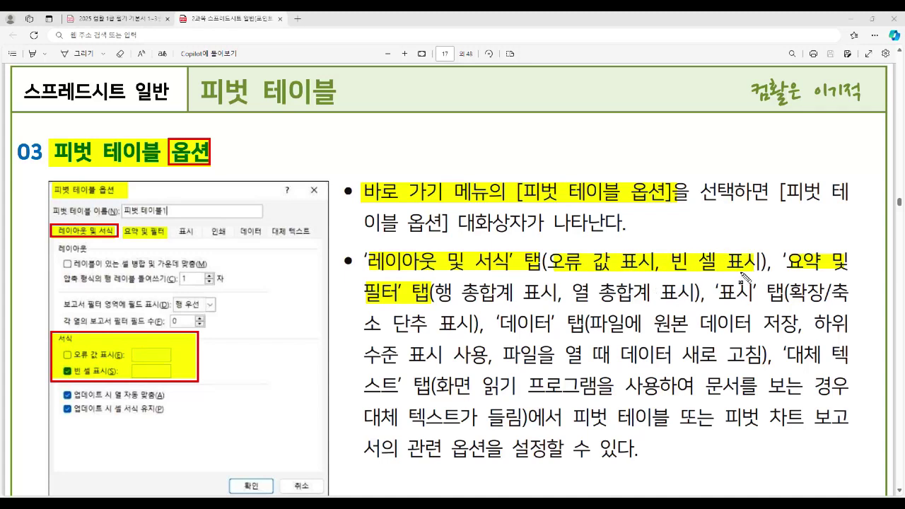
left_click_drag(436, 298, 699, 308)
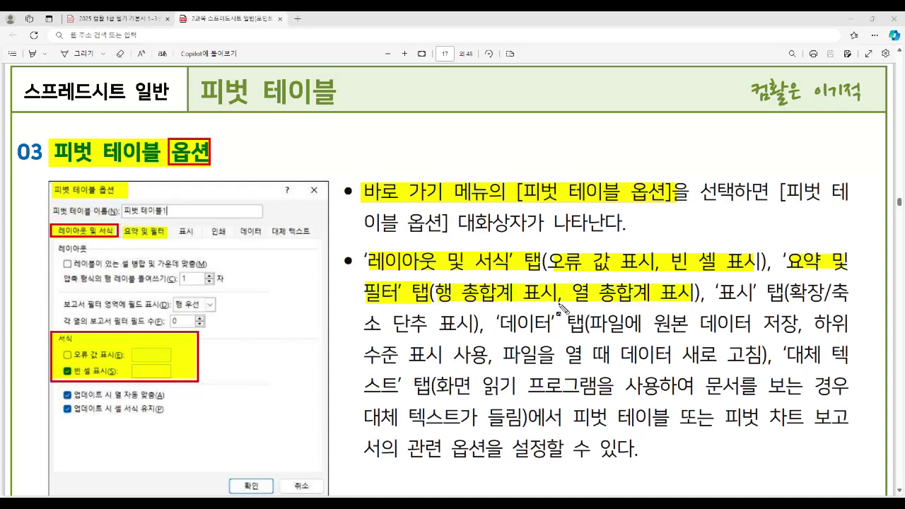
key("Escape")
Switch to the 절대족보1.xlsx workbook in Excel and open the PivotTable options dialog beside the table in E1:F8.
mouse_move(448, 504)
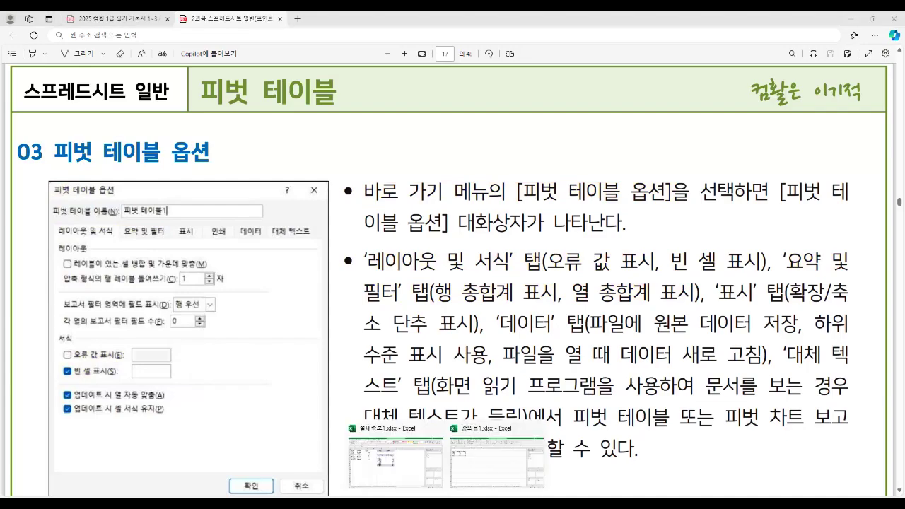
left_click(470, 485)
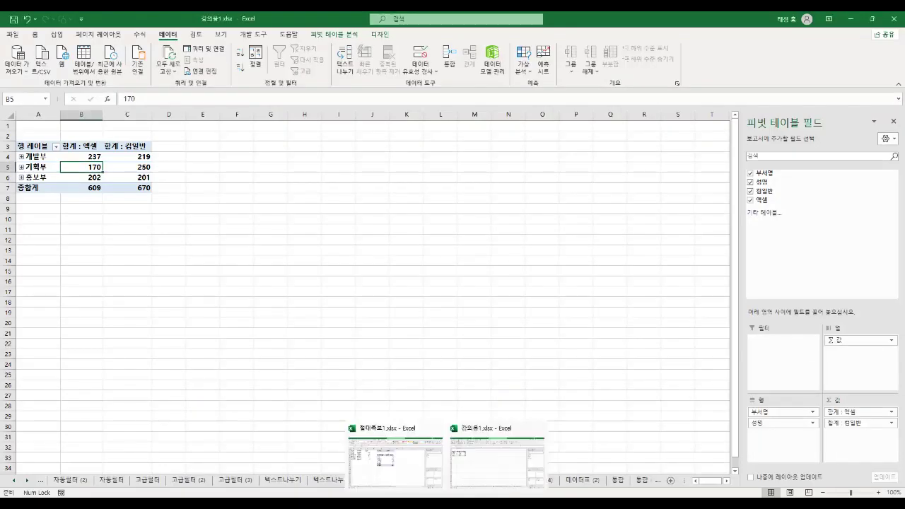
left_click(415, 473)
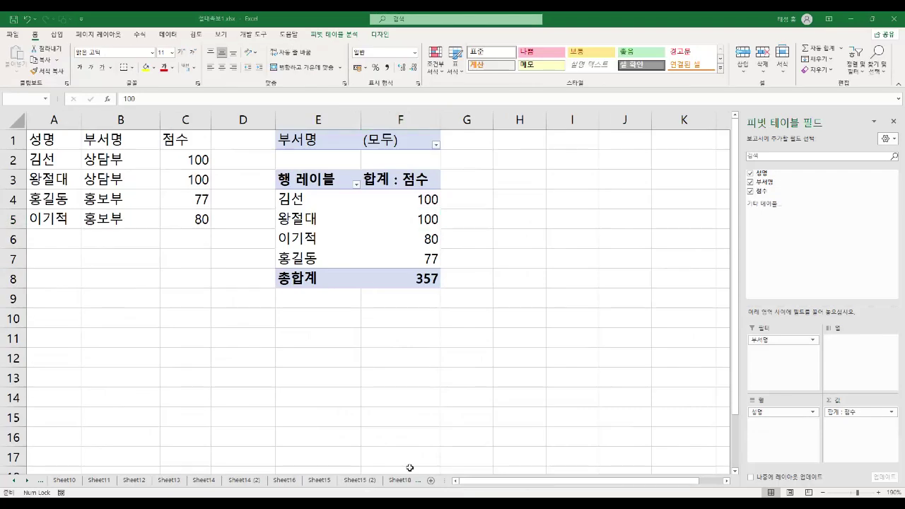
right_click(394, 220)
left_click(461, 368)
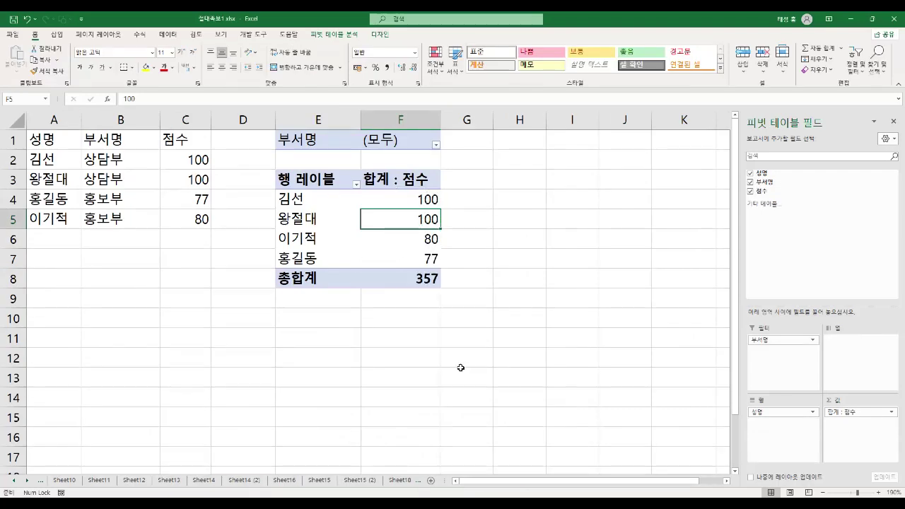
left_click_drag(484, 249, 584, 162)
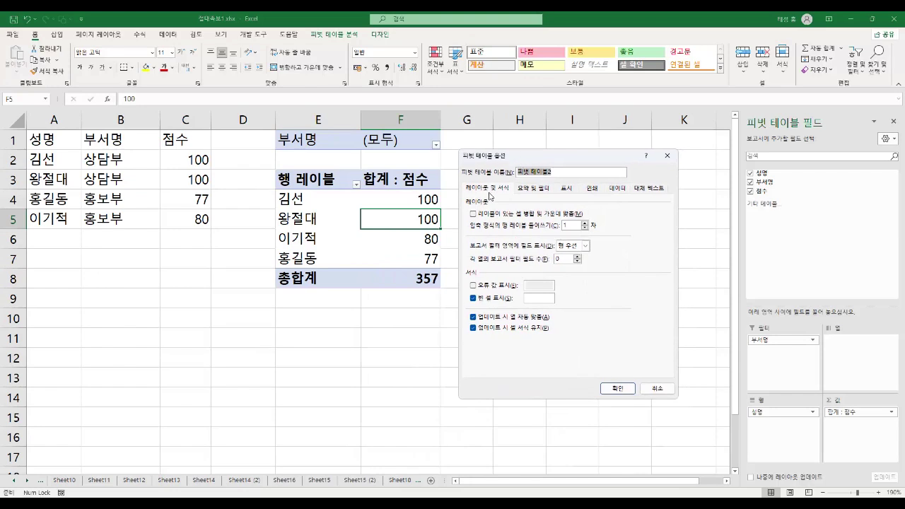
Look through the 요약 및 필터, 표시, 인쇄, 데이터 and 대체 텍스트 options and return to 레이아웃 및 서식.
left_click(535, 188)
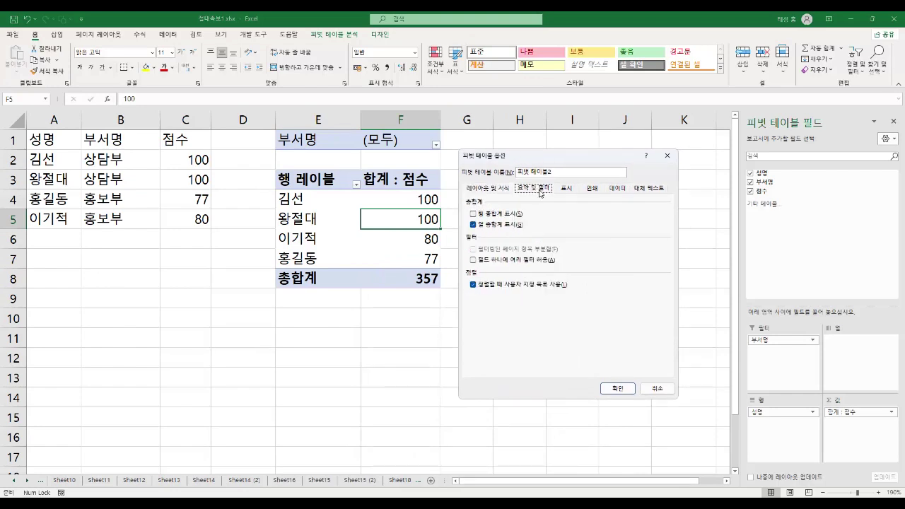
left_click(566, 190)
left_click(601, 191)
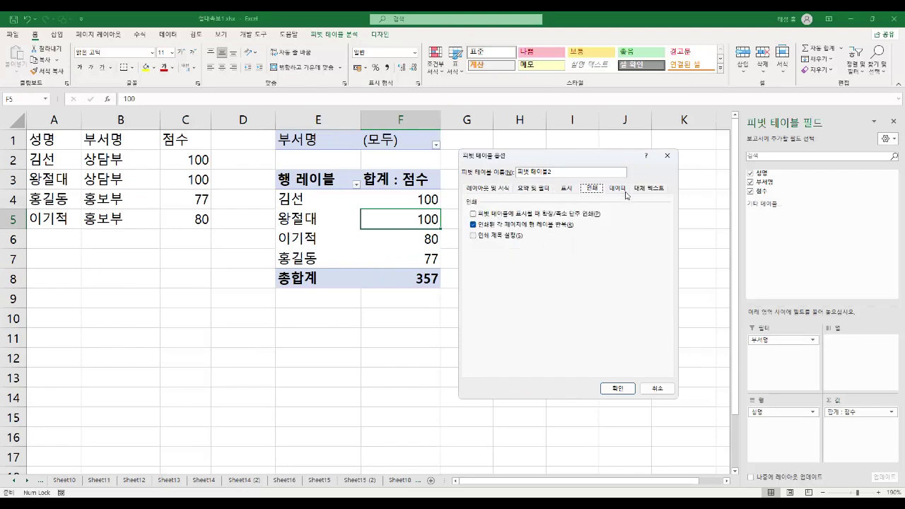
left_click(621, 190)
left_click(655, 190)
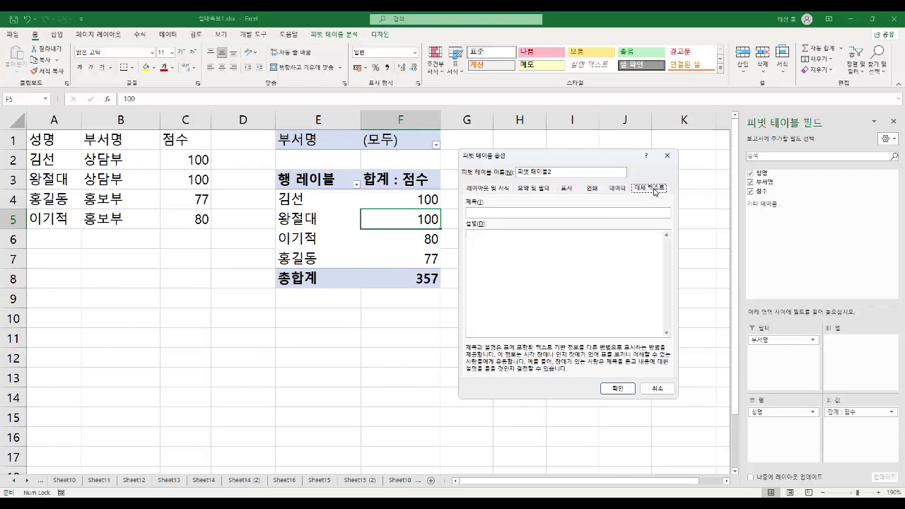
left_click(498, 190)
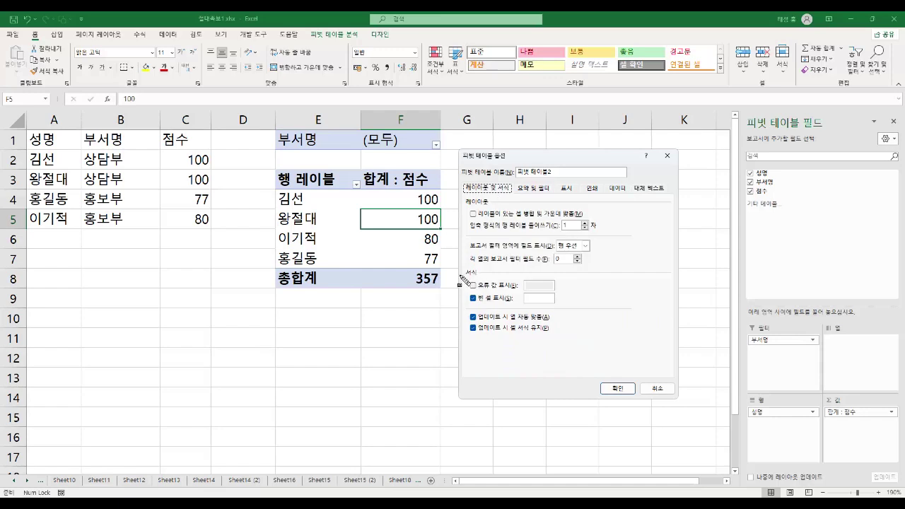
Box the 서식 group, highlight the 오류 값 표시 and 빈 셀 표시 options in the dialog, and clear the marks.
mouse_move(456, 267)
left_mouse_down()
mouse_move(506, 306)
mouse_move(574, 308)
left_mouse_up()
mouse_move(470, 287)
left_mouse_down()
mouse_move(523, 287)
mouse_move(529, 305)
mouse_move(572, 308)
left_mouse_up()
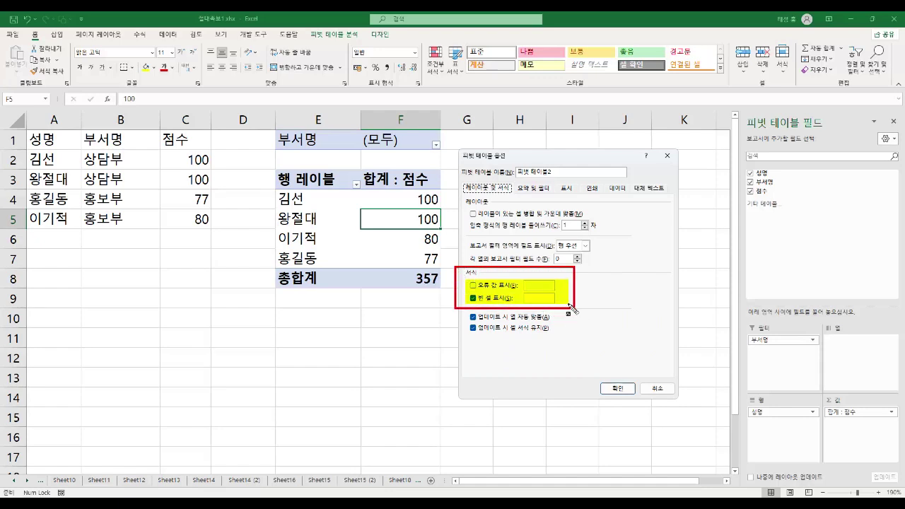
key("Escape")
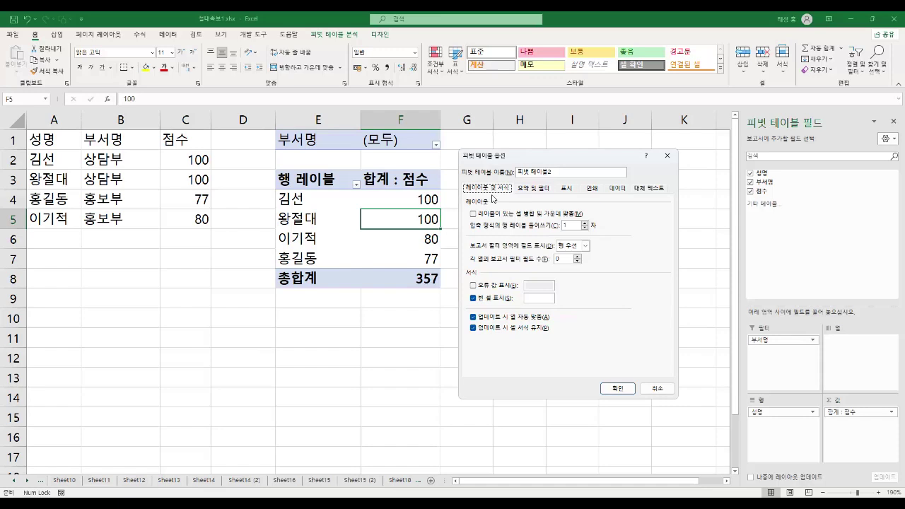
Mark the 총합계 options and the table's grand total, clear the marks, and turn off 열 총합계 표시 for the PivotTable.
left_click(545, 189)
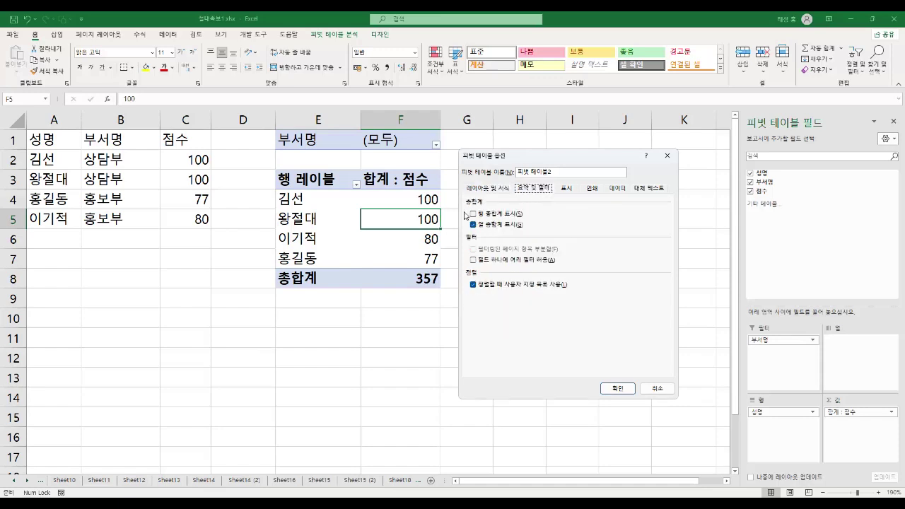
mouse_move(453, 198)
left_mouse_down()
mouse_move(535, 246)
mouse_move(524, 238)
left_mouse_up()
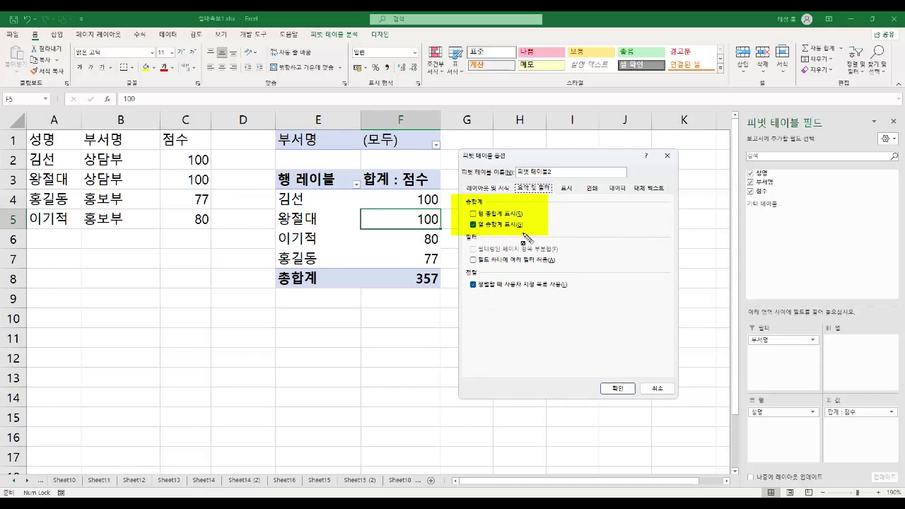
left_click_drag(406, 272, 447, 287)
key("Escape")
left_click(474, 225)
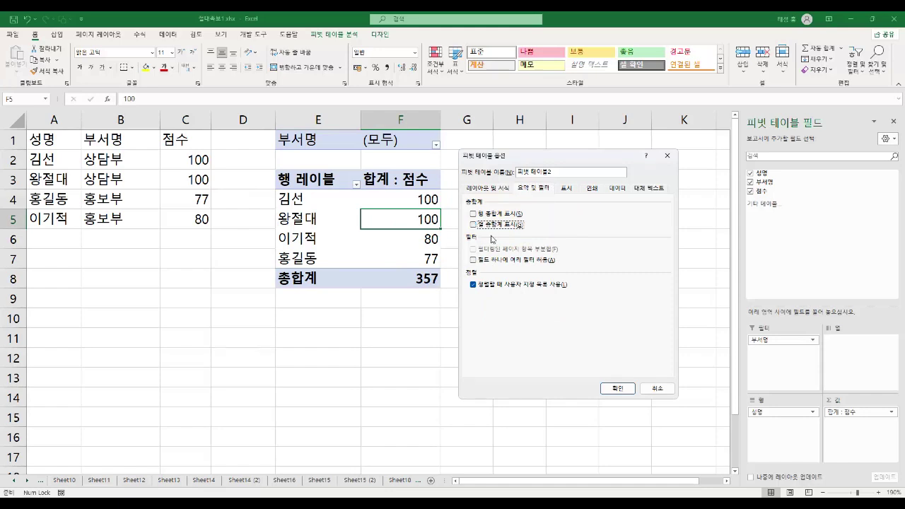
left_click(617, 389)
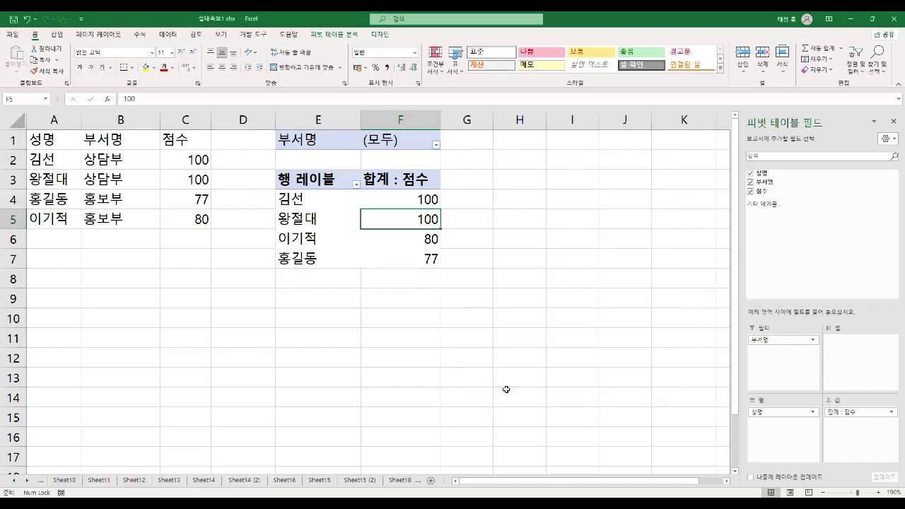
Turn 열 총합계 표시 back on in the PivotTable's 요약 및 필터 options.
right_click(404, 227)
left_click(460, 371)
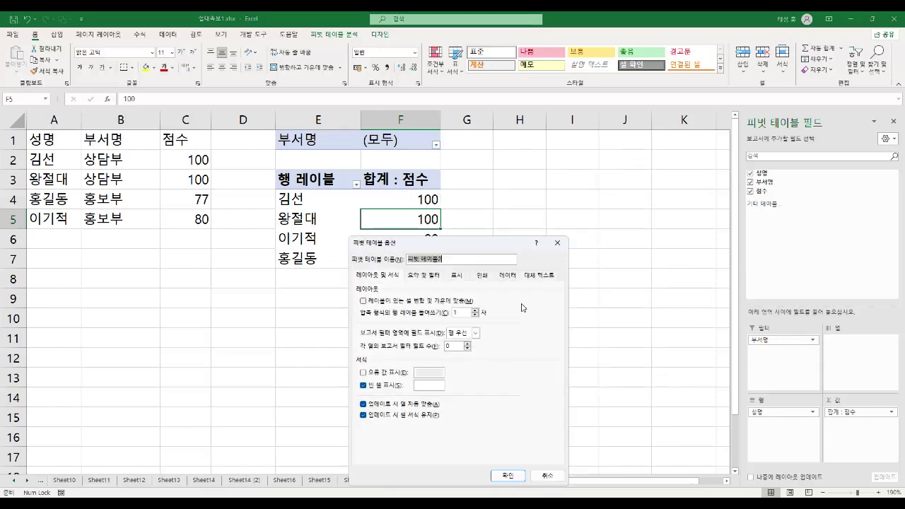
left_click(428, 275)
left_click_drag(478, 251, 593, 183)
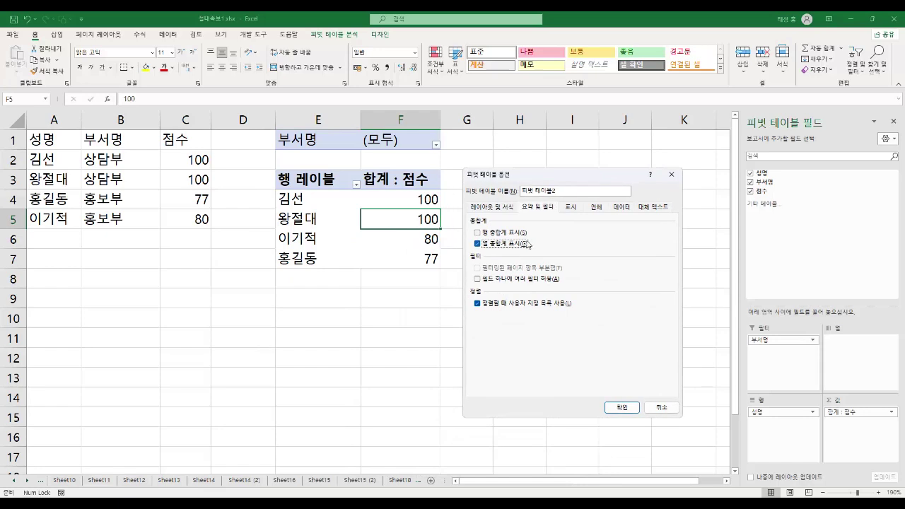
left_click(621, 408)
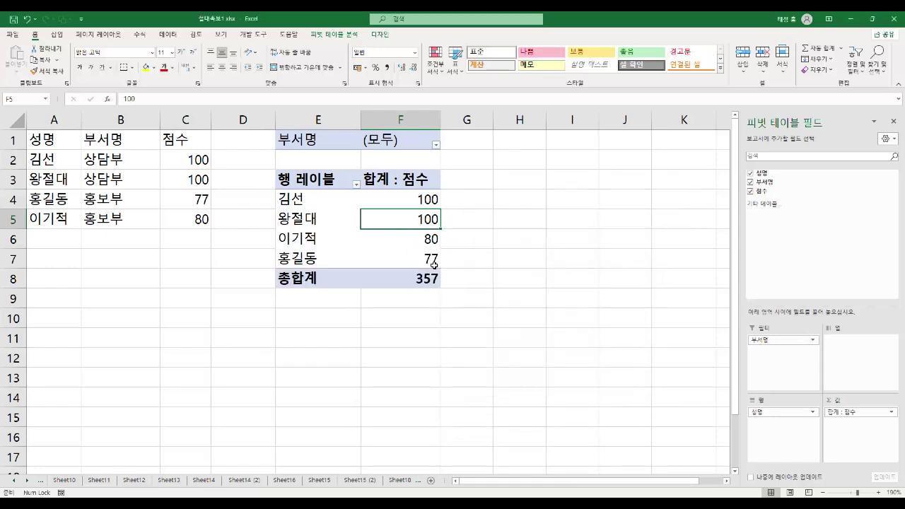
Switch to the PDF notes and highlight the 그룹 만들기 definition, its field types, and the bullet on selecting and releasing groups.
key("alt+Tab")
left_click_drag(44, 193, 133, 208)
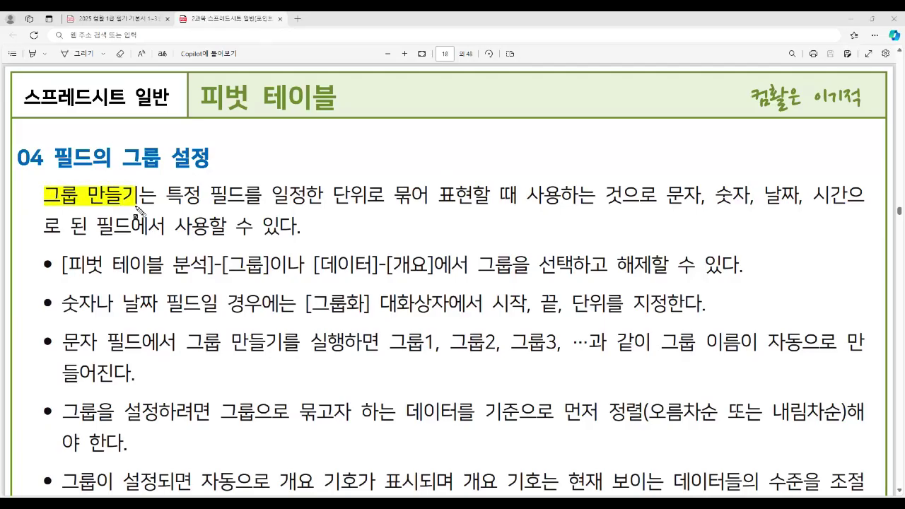
left_click_drag(176, 195, 476, 211)
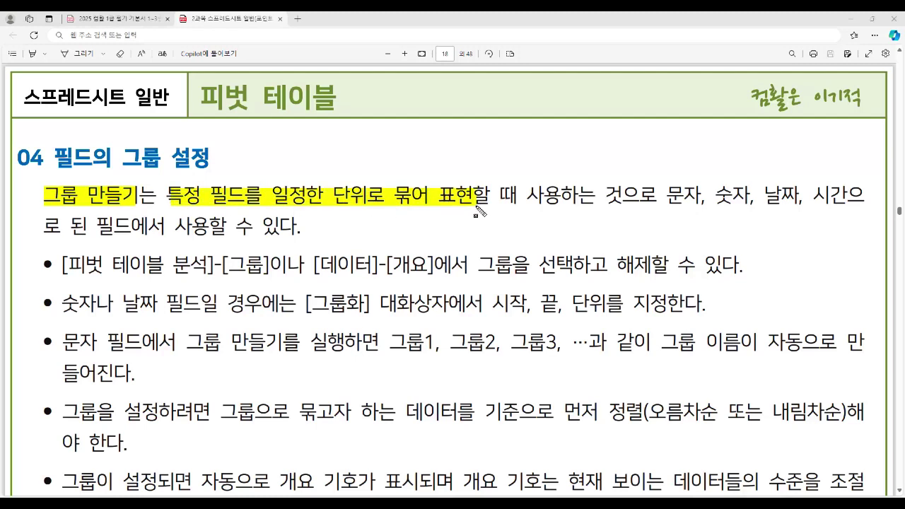
left_click_drag(666, 196, 843, 204)
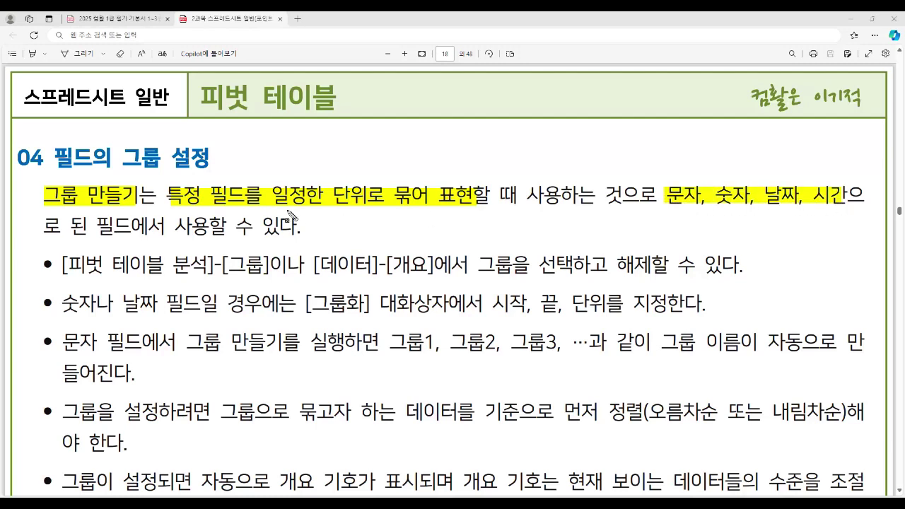
left_click_drag(63, 266, 269, 275)
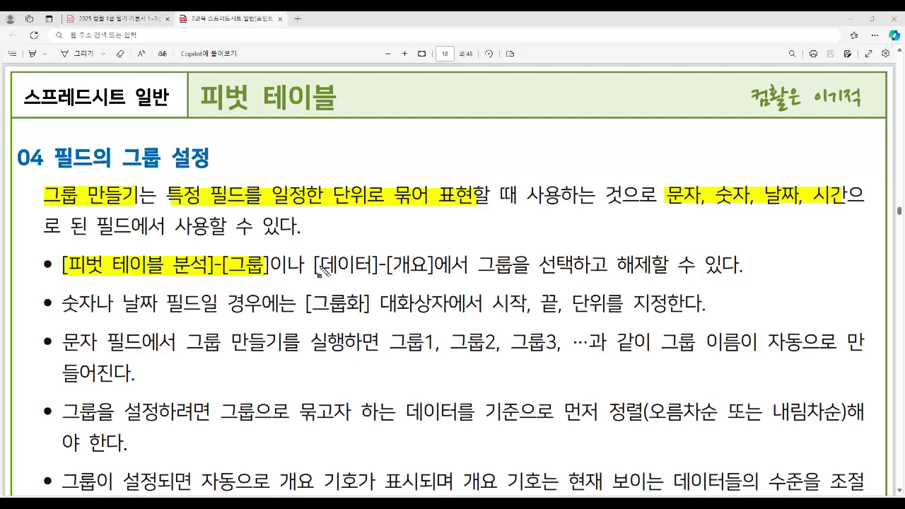
left_click_drag(319, 267, 650, 272)
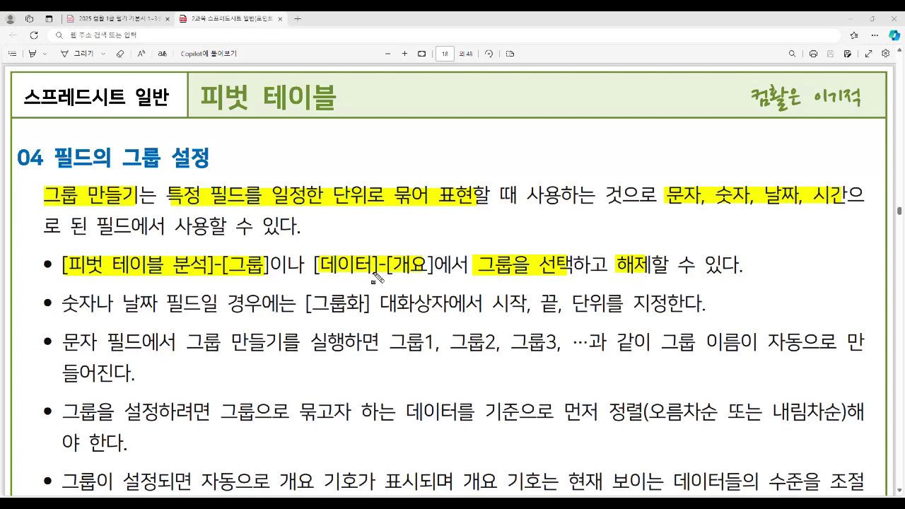
Highlight the rules for grouping number, date and text fields and for sorting the data first, and clear the marks.
left_click_drag(62, 307, 199, 317)
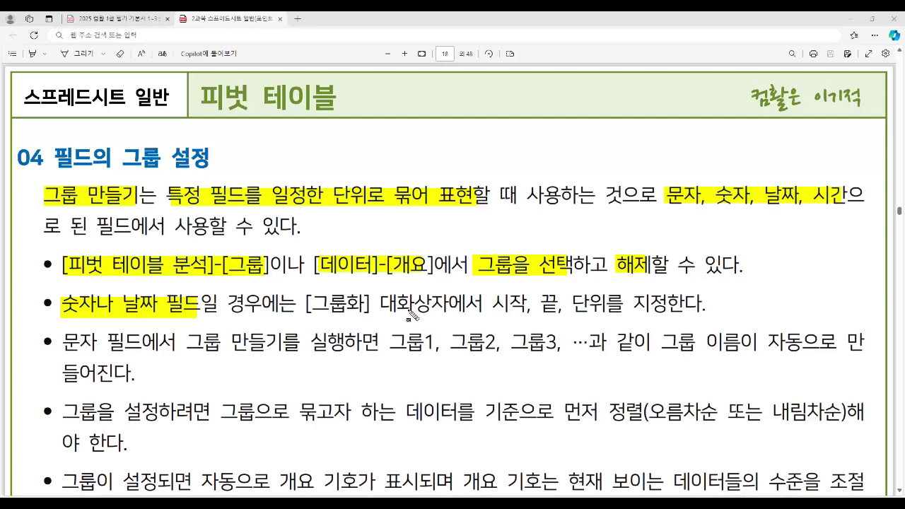
left_click_drag(496, 311, 607, 323)
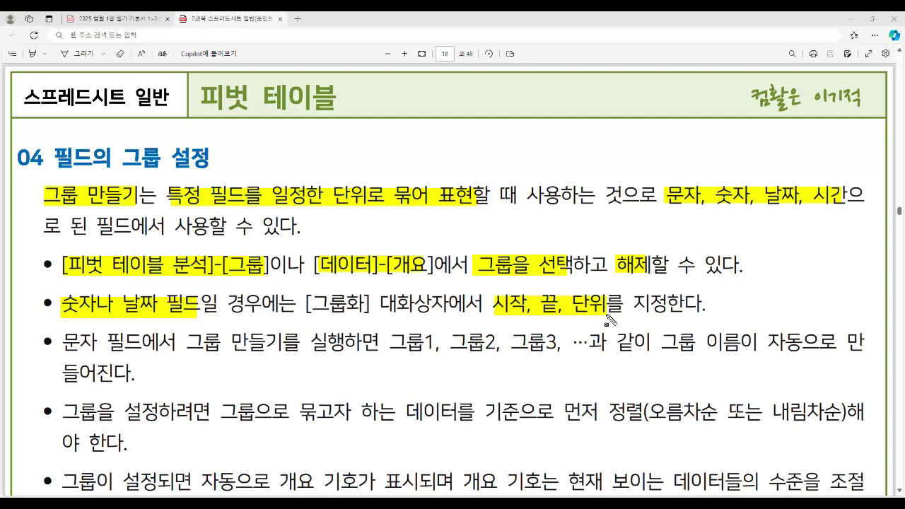
left_click_drag(62, 346, 138, 350)
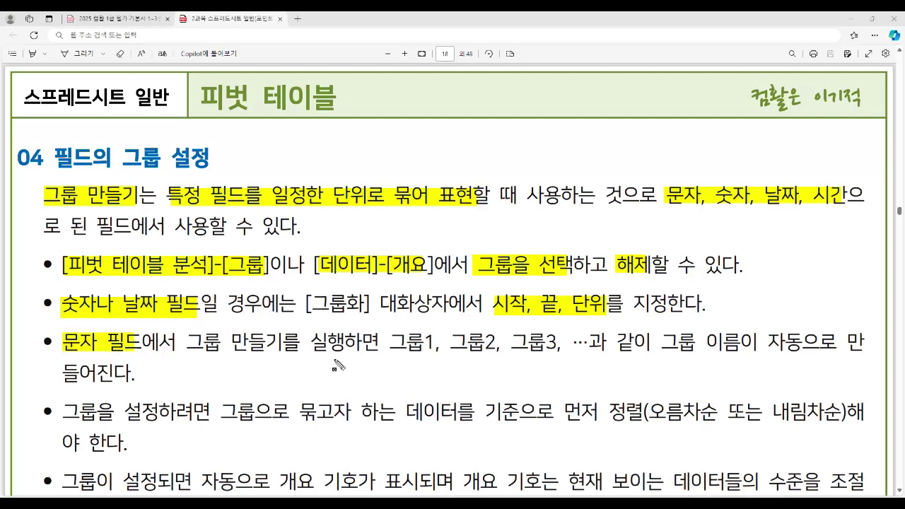
left_click_drag(392, 352, 557, 357)
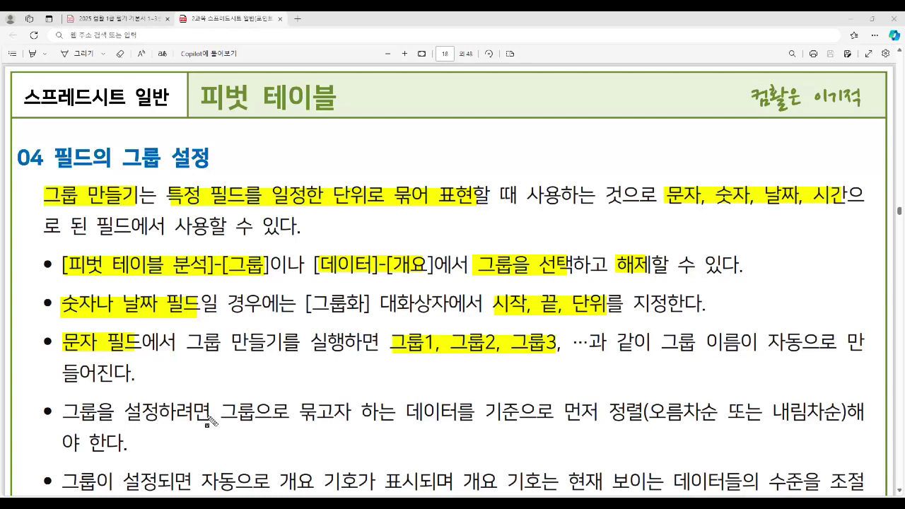
left_click_drag(223, 411, 520, 413)
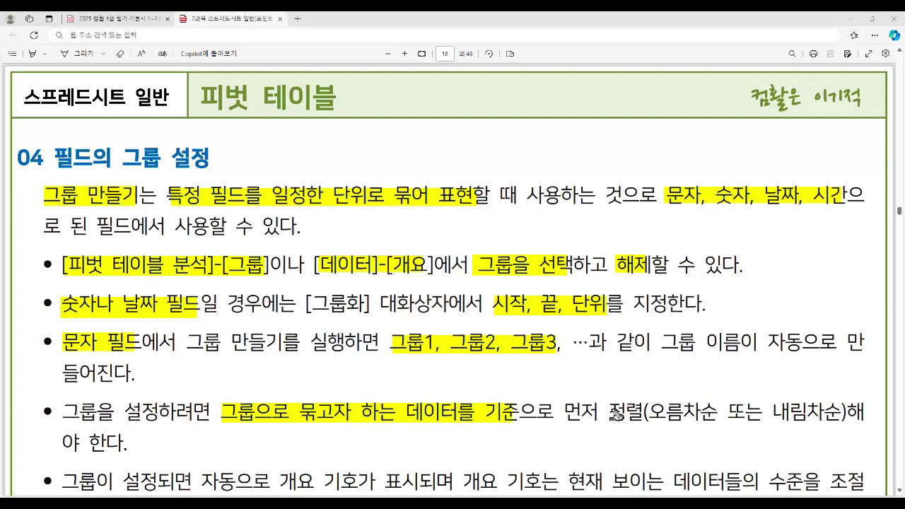
left_click_drag(611, 413, 844, 414)
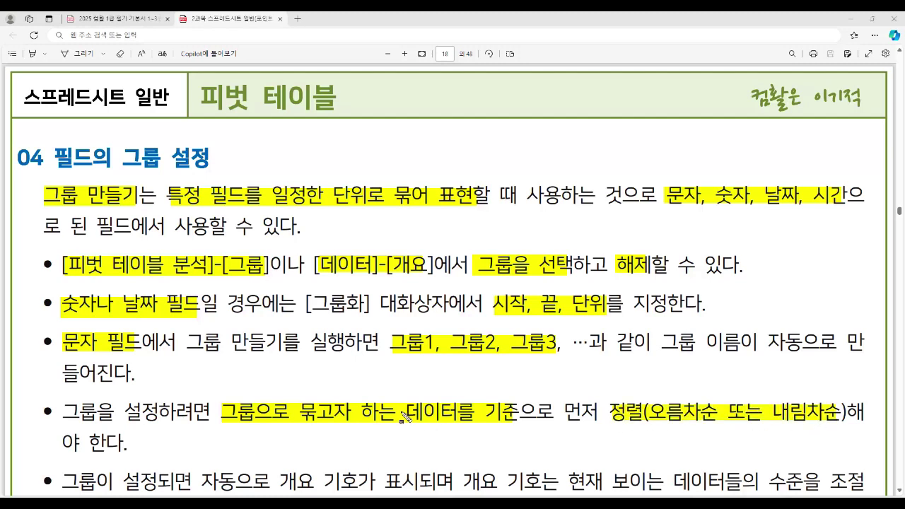
key("Escape")
Highlight both mentions of 개요 기호 and their purpose, 데이터들의 수준을 조절하기 위해 사용, in the last bullet of page 18.
scroll(347, 386, "down", 3)
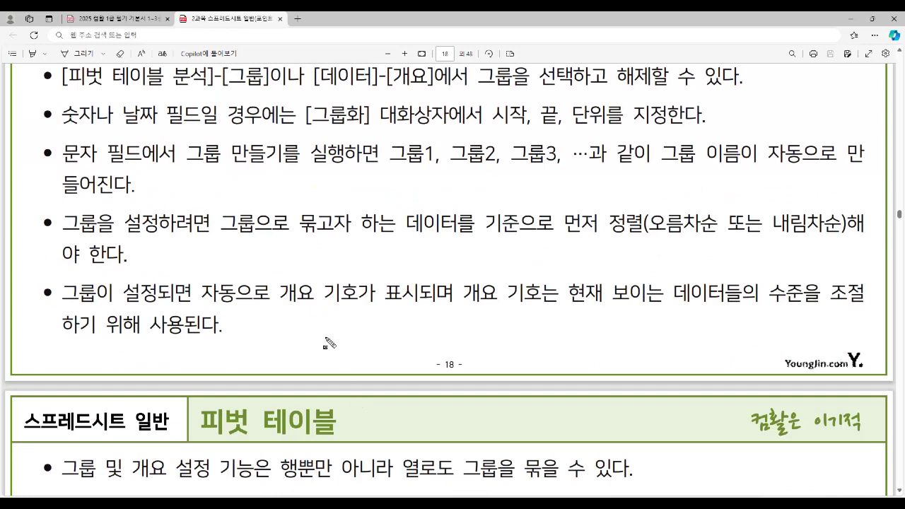
left_click_drag(279, 295, 358, 297)
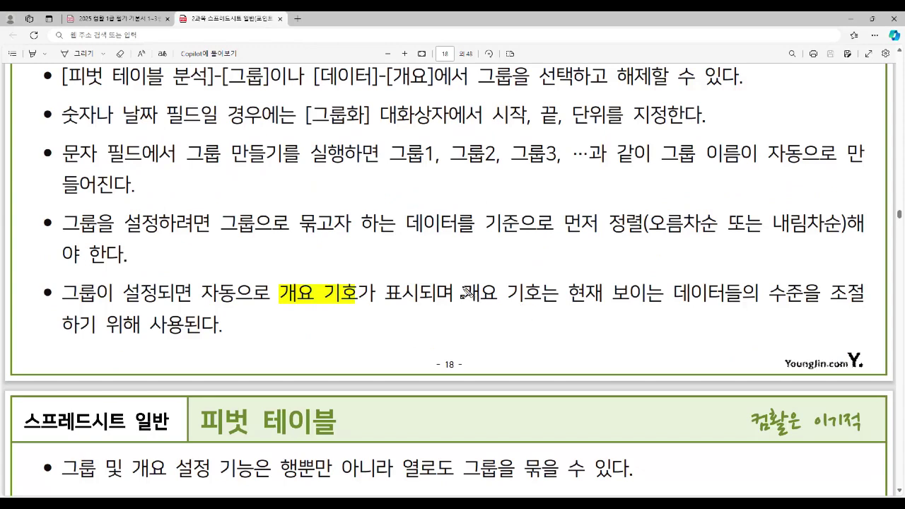
left_click_drag(463, 293, 541, 296)
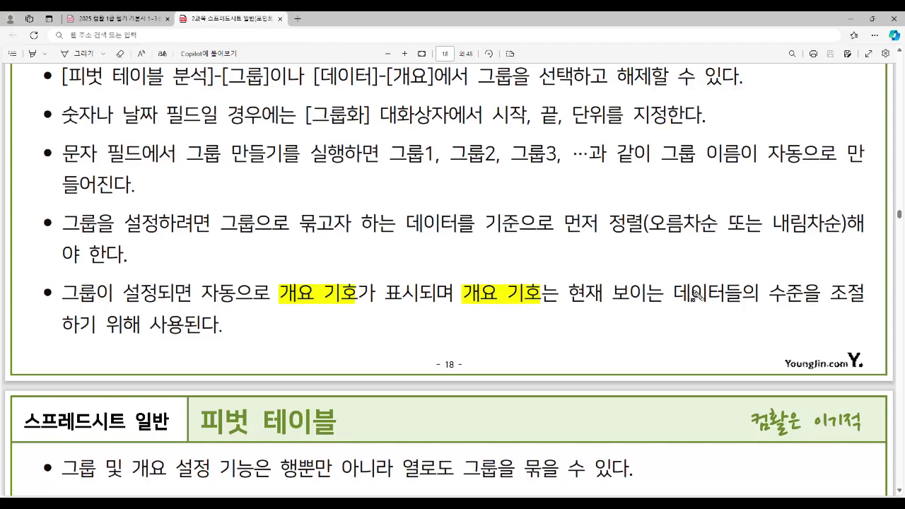
left_click_drag(703, 302, 843, 302)
left_click_drag(63, 324, 182, 340)
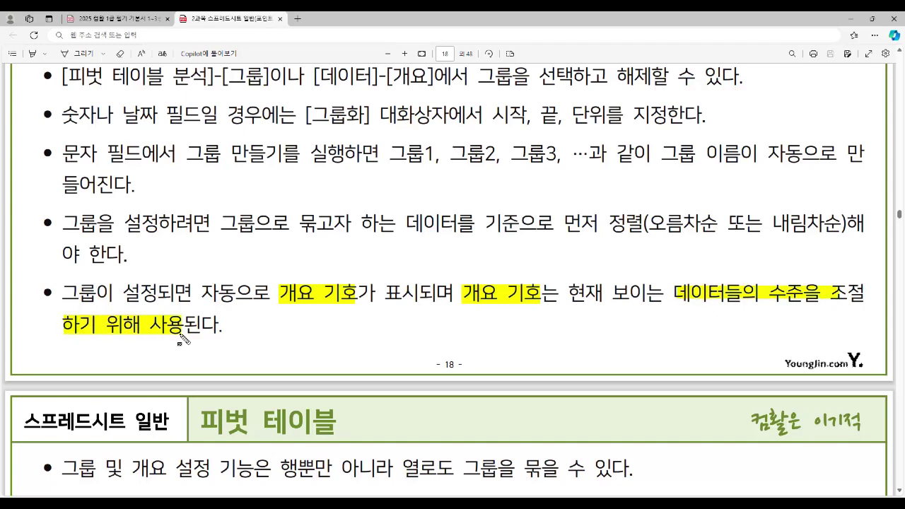
On page 19, highlight that columns can also be grouped, and mark the [그룹] and [그룹 해제] shortcut-menu commands.
scroll(182, 342, "down", 5)
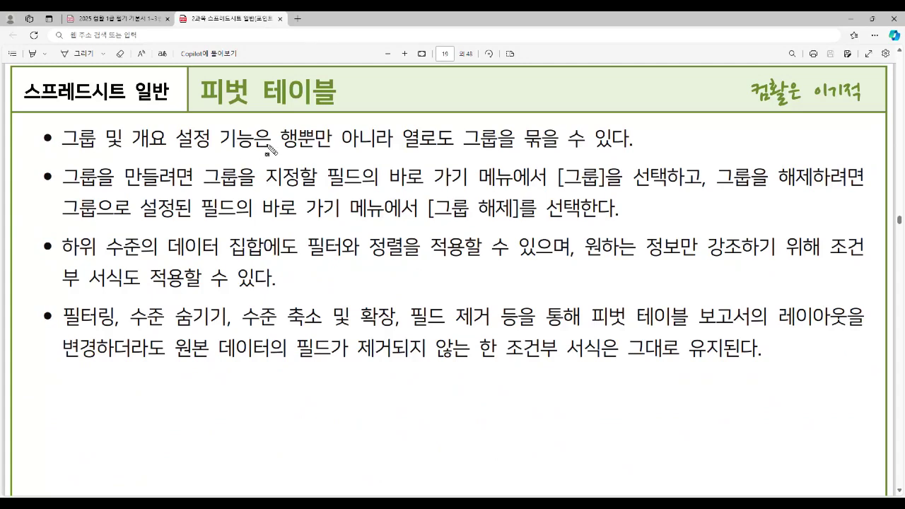
left_click_drag(282, 138, 632, 139)
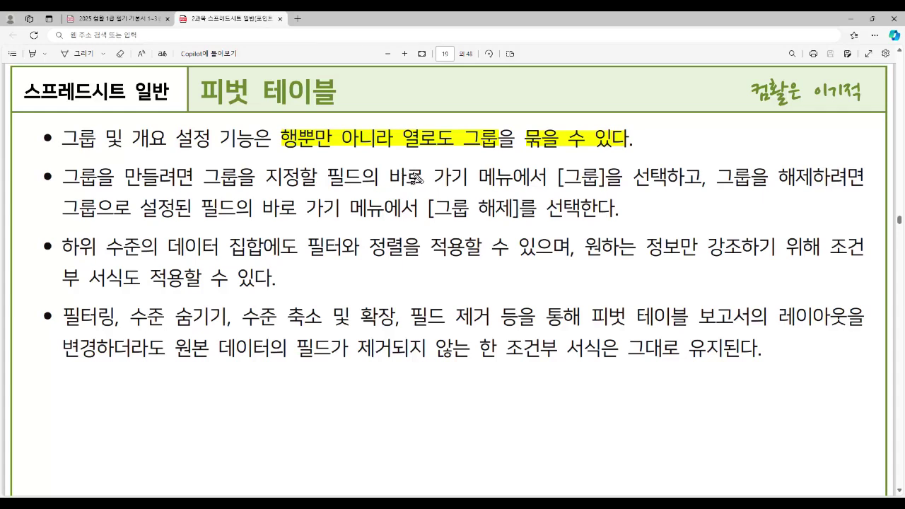
left_click_drag(561, 177, 663, 189)
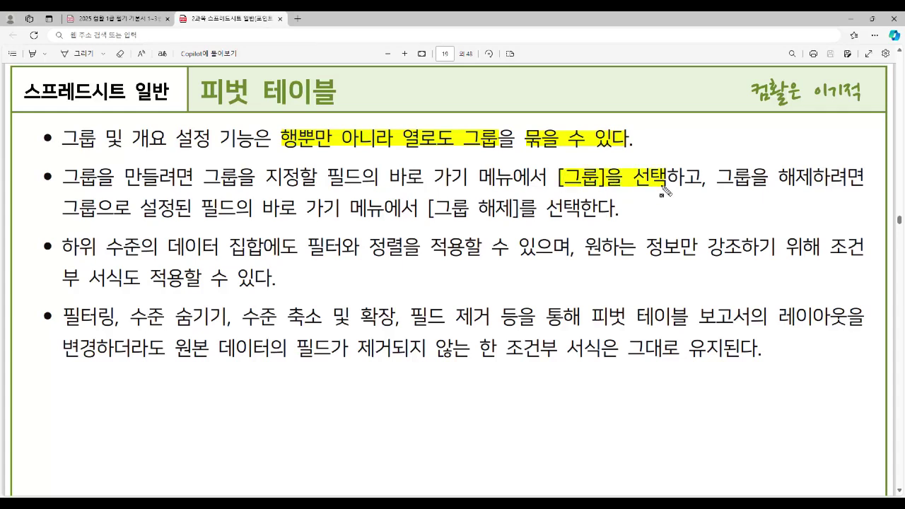
left_click_drag(433, 210, 516, 223)
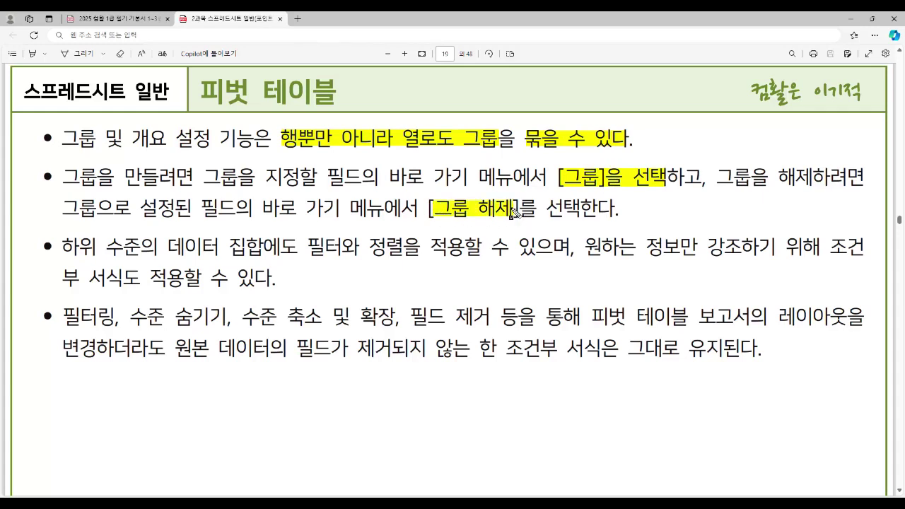